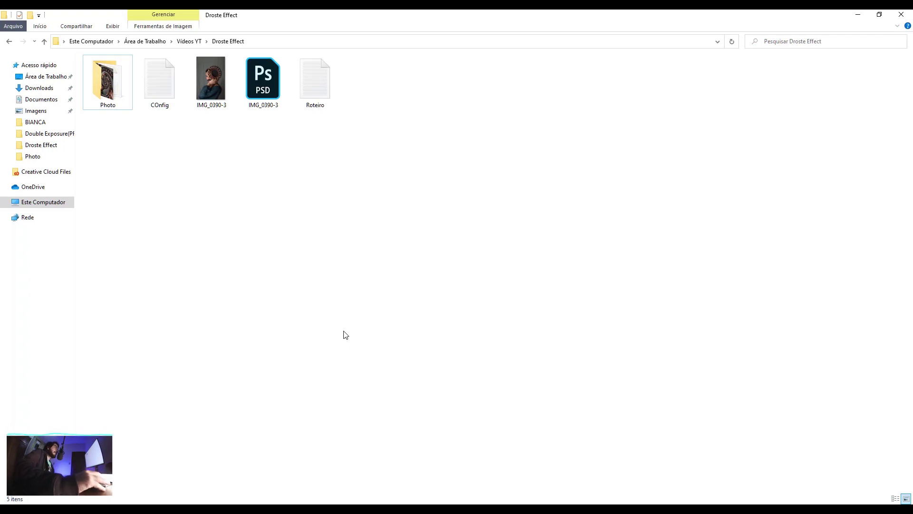
Step: Preview the portrait photo, then launch PhotoSpiralysis from the Start menu's Recently added list
{"action": "double_click", "coordinate": [208, 80]}
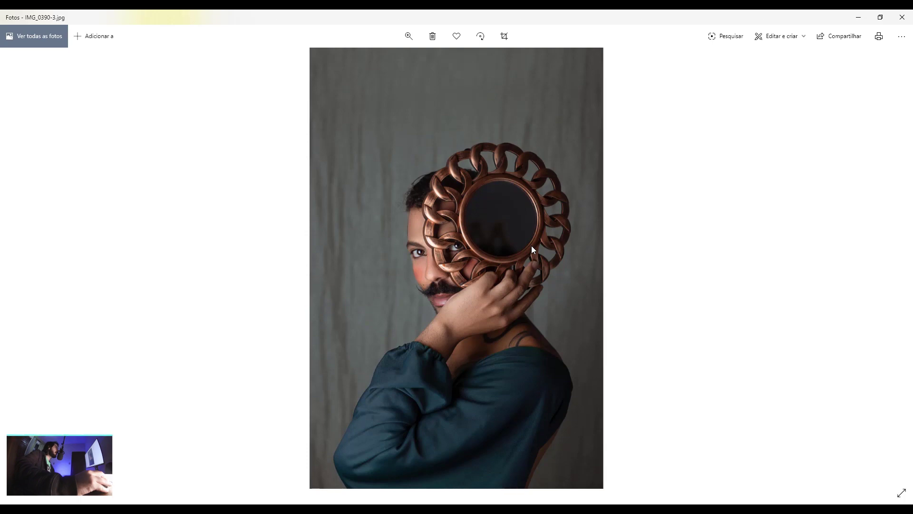
{"action": "left_click", "coordinate": [902, 18]}
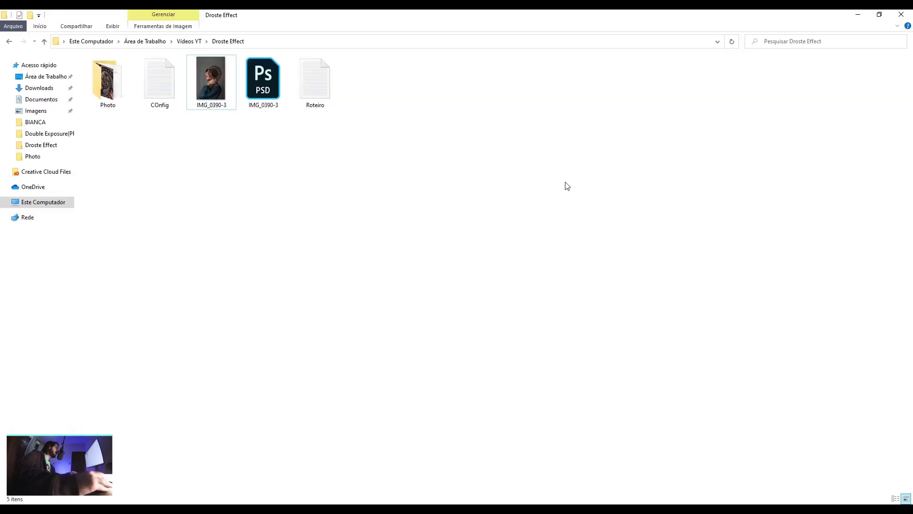
{"action": "key", "text": "super"}
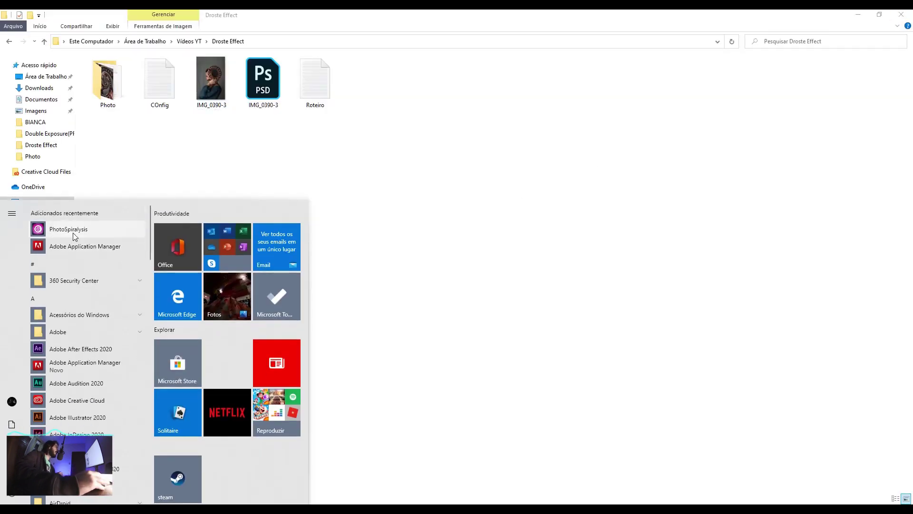
{"action": "left_click", "coordinate": [73, 230]}
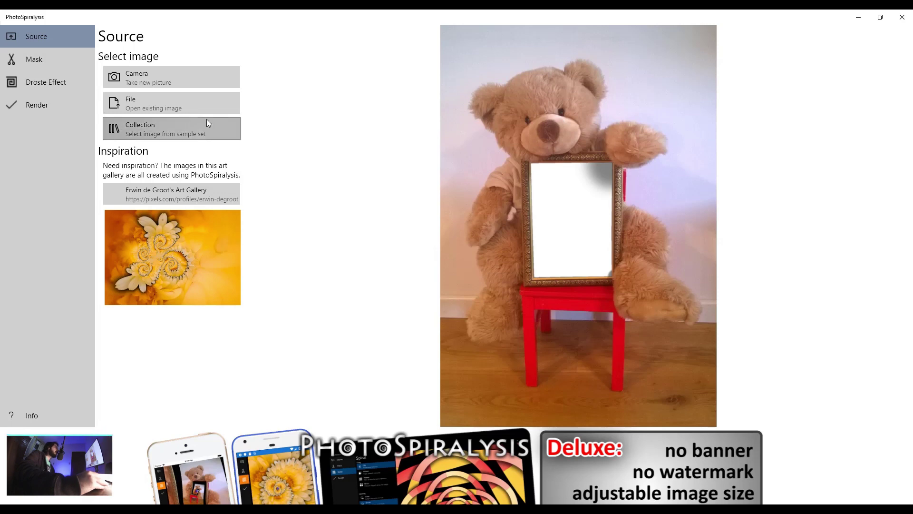
Step: Load IMG_0390-3, the man holding the copper mirror, as the source image
{"action": "left_click", "coordinate": [173, 104]}
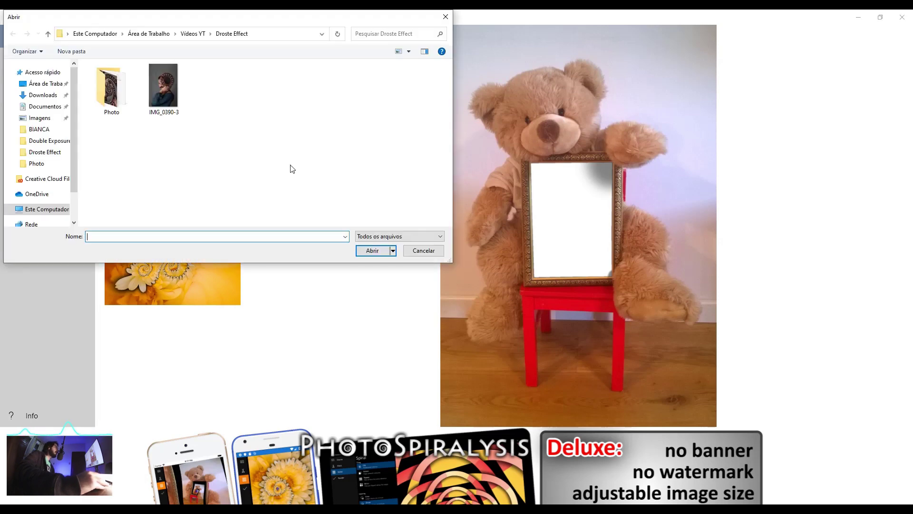
{"action": "double_click", "coordinate": [173, 105]}
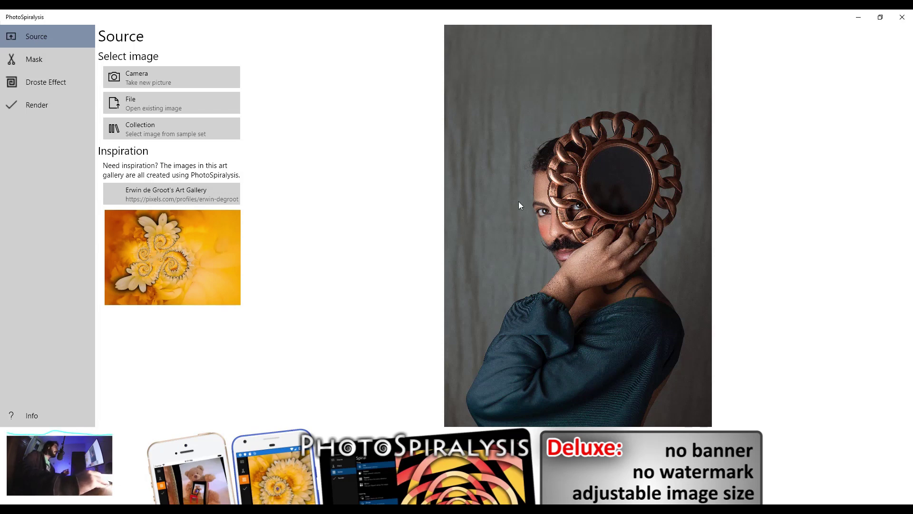
Step: Compare Circle, Polygon and Chroma filter masks, then settle on Circle mask with edge blur 0.005
{"action": "left_click_drag", "start_coordinate": [379, 133], "coordinate": [75, 53]}
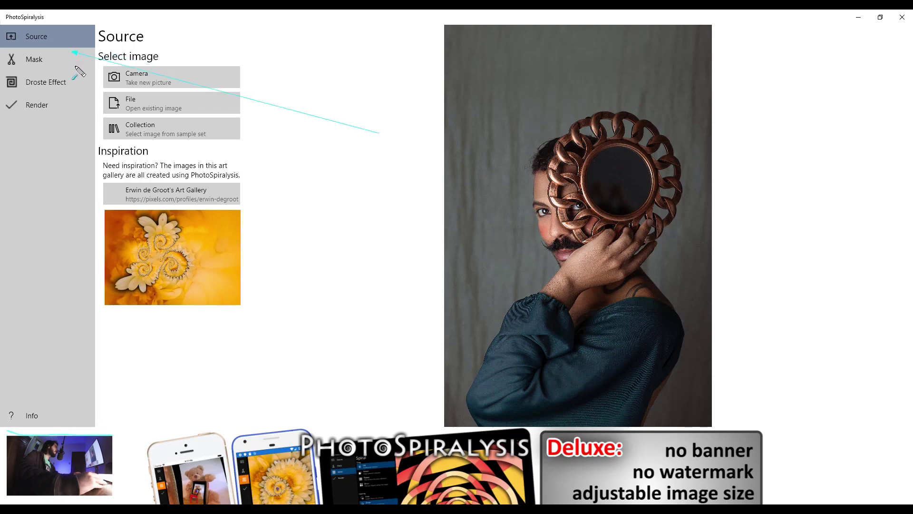
{"action": "key", "text": "Escape"}
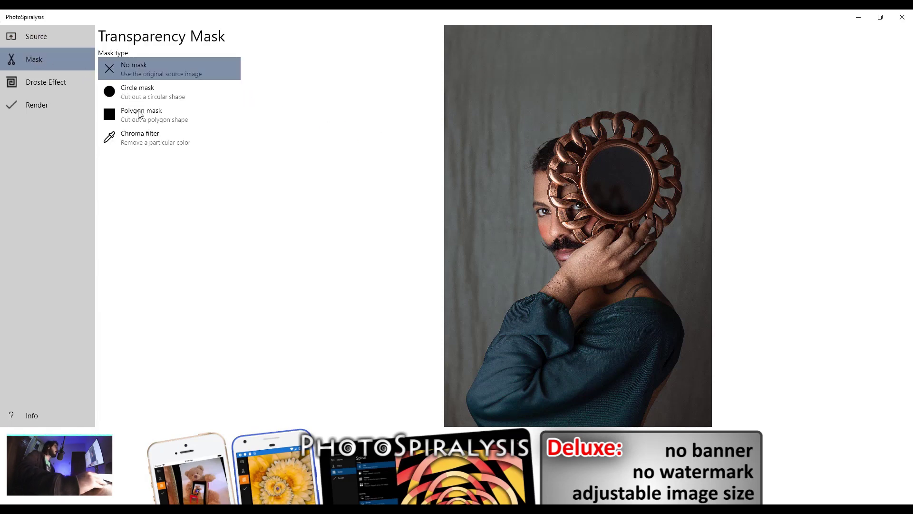
{"action": "left_click", "coordinate": [110, 93]}
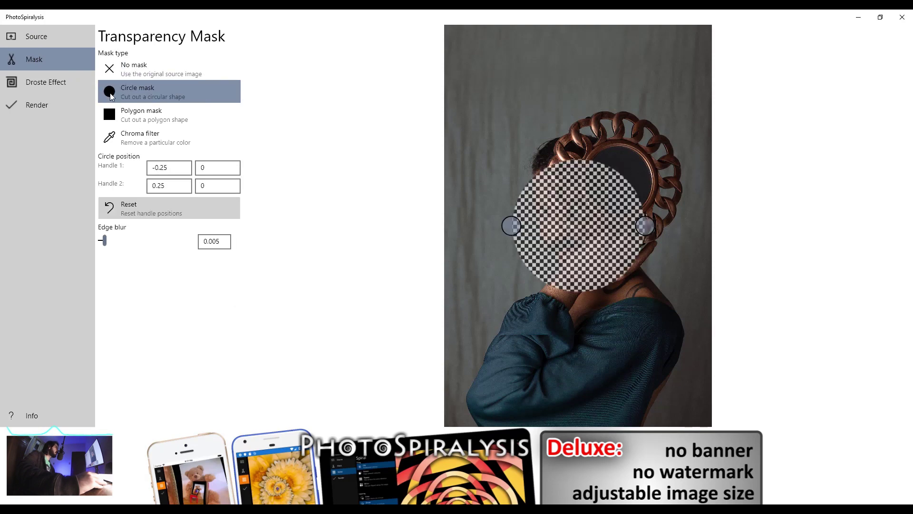
{"action": "left_click", "coordinate": [132, 117]}
{"action": "left_click", "coordinate": [135, 100]}
{"action": "left_click", "coordinate": [139, 114]}
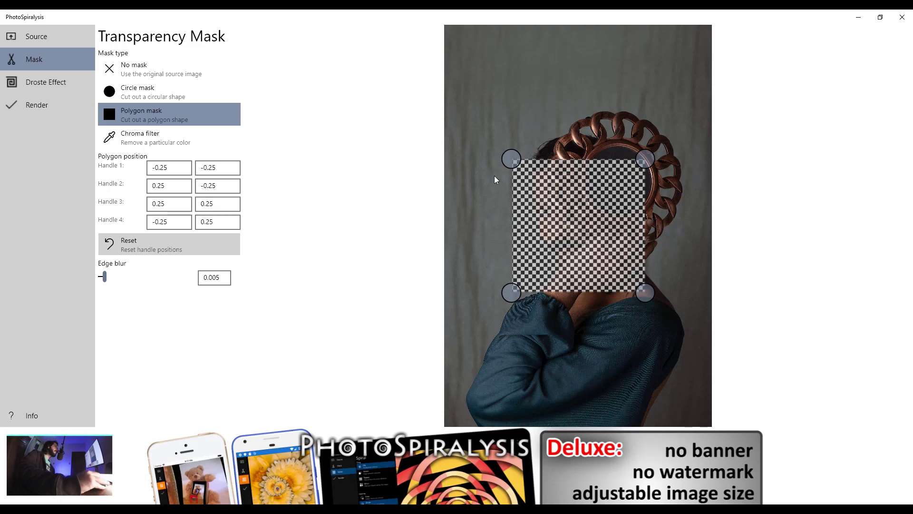
{"action": "left_click", "coordinate": [144, 138]}
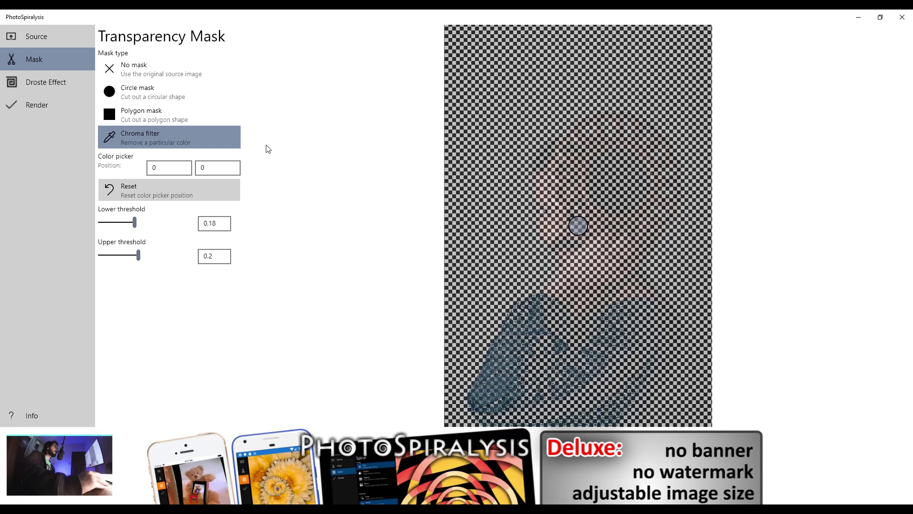
{"action": "left_click", "coordinate": [157, 98]}
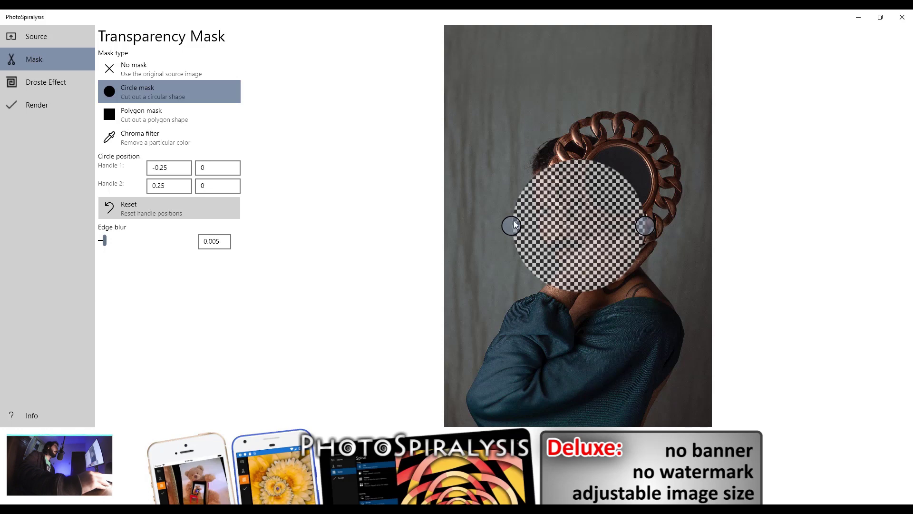
Step: Fit the circle mask over the mirror glass at 0.0984, 0.2862 and 0.2021, 0.0427
{"action": "left_click_drag", "start_coordinate": [510, 227], "coordinate": [599, 153]}
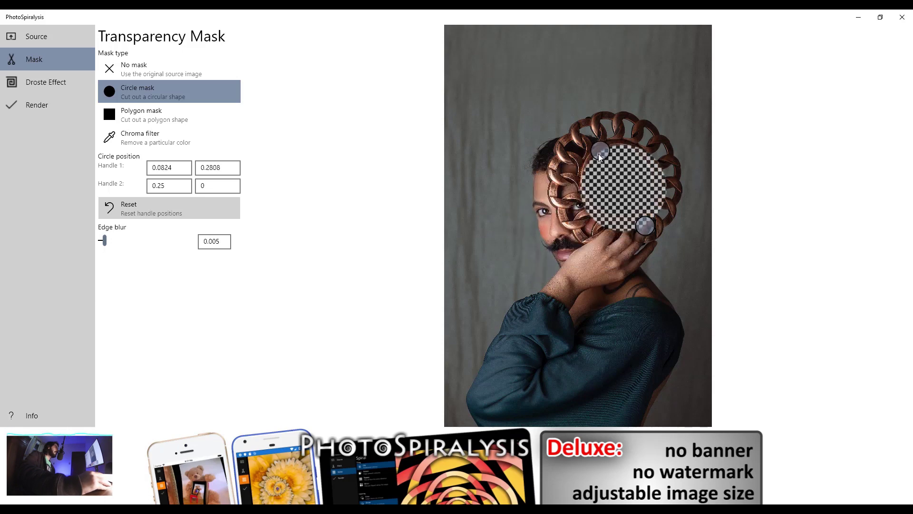
{"action": "left_click_drag", "start_coordinate": [648, 221], "coordinate": [638, 209]}
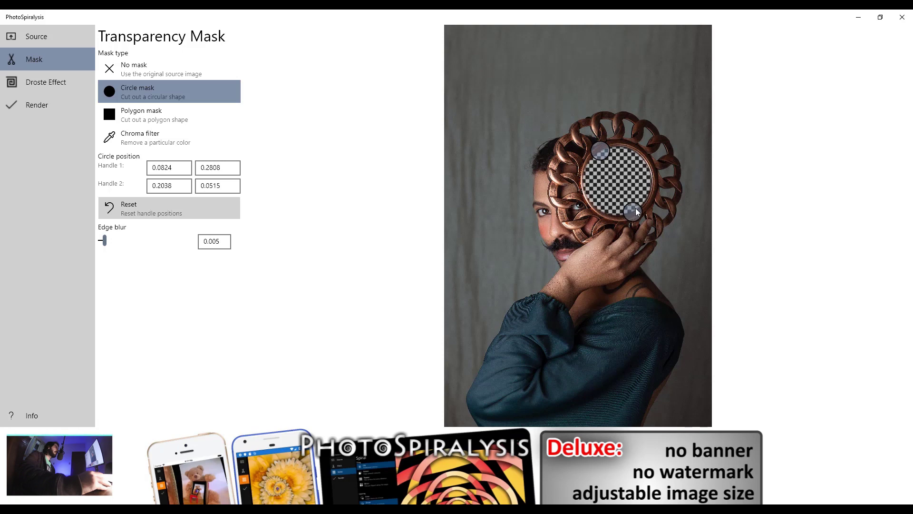
{"action": "left_click_drag", "start_coordinate": [600, 152], "coordinate": [604, 153]}
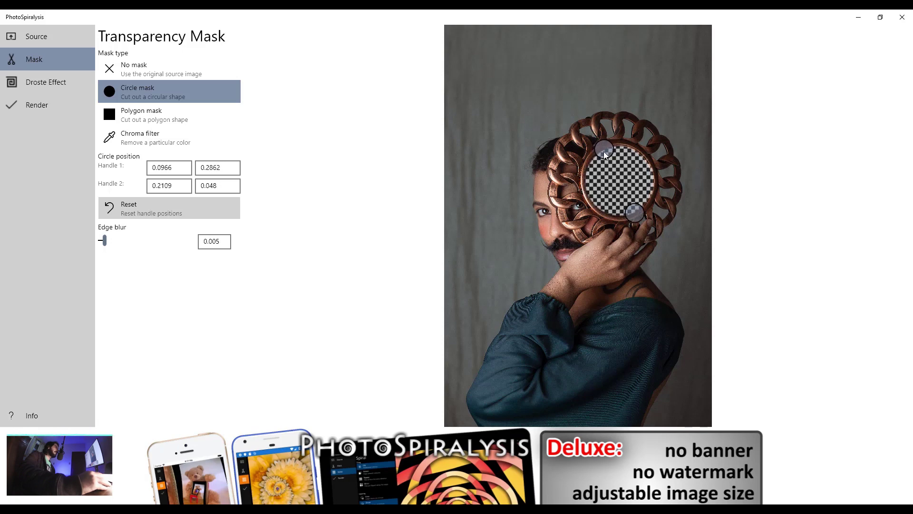
{"action": "left_click_drag", "start_coordinate": [638, 214], "coordinate": [632, 207]}
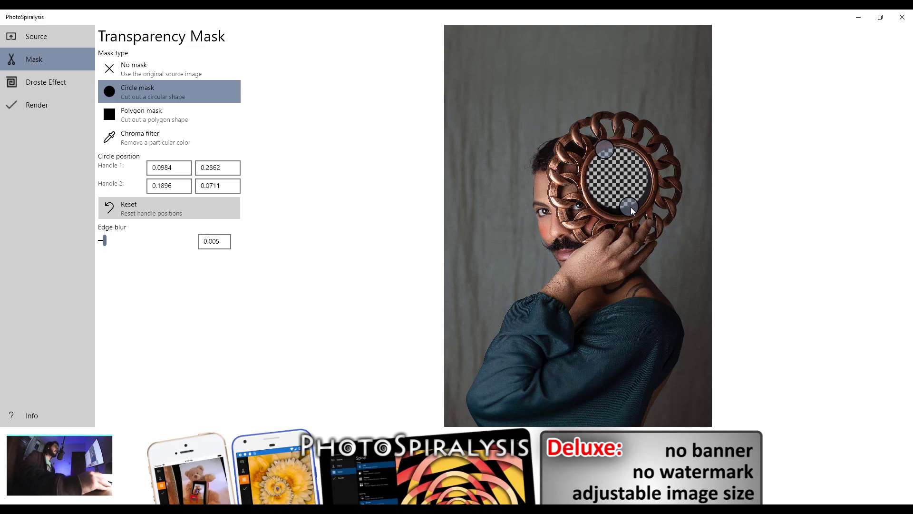
{"action": "left_click_drag", "start_coordinate": [631, 207], "coordinate": [633, 216]}
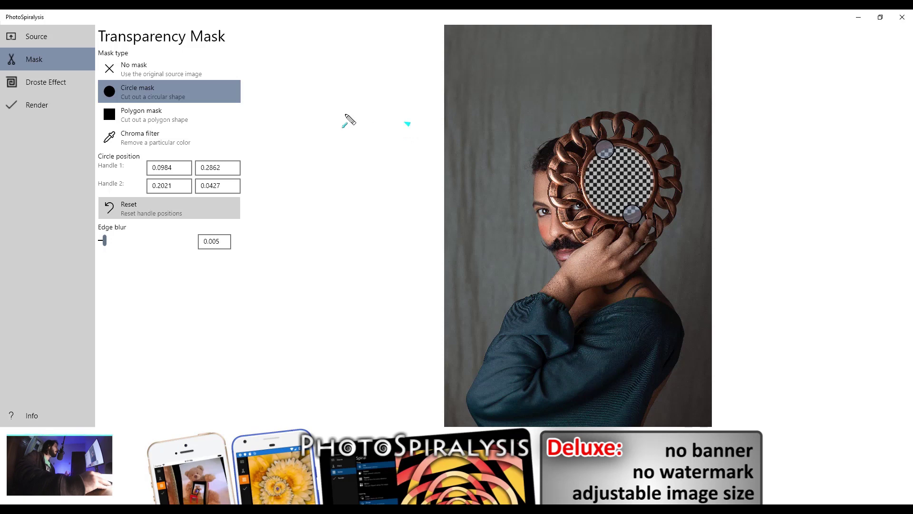
{"action": "left_click_drag", "start_coordinate": [406, 122], "coordinate": [76, 79]}
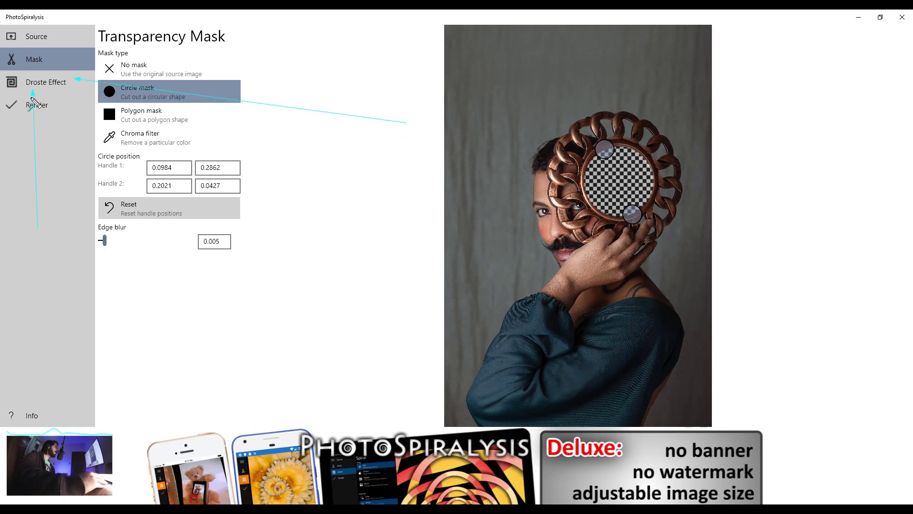
Step: Apply the Droste Effect with magnification 3.6415
{"action": "left_click", "coordinate": [41, 85]}
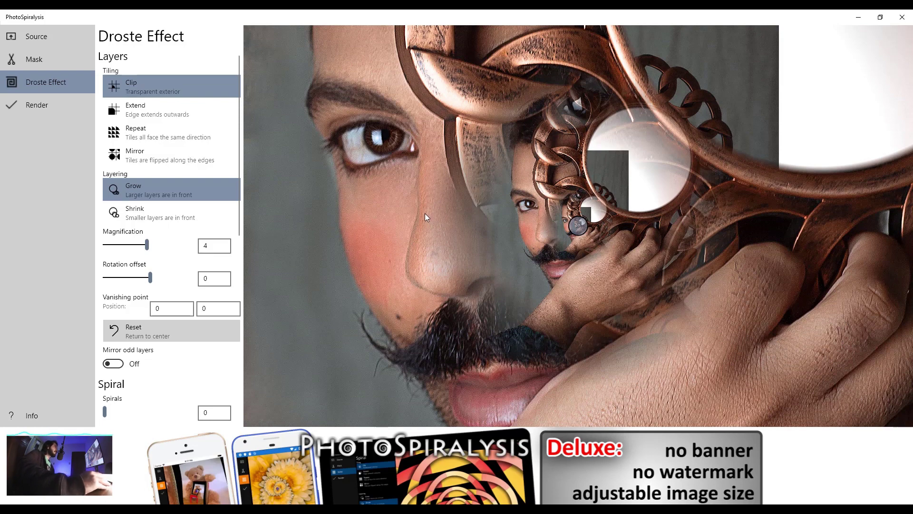
{"action": "mouse_move", "coordinate": [146, 245]}
{"action": "left_mouse_down"}
{"action": "mouse_move", "coordinate": [164, 246]}
{"action": "mouse_move", "coordinate": [128, 251]}
{"action": "mouse_move", "coordinate": [145, 251]}
{"action": "left_mouse_up"}
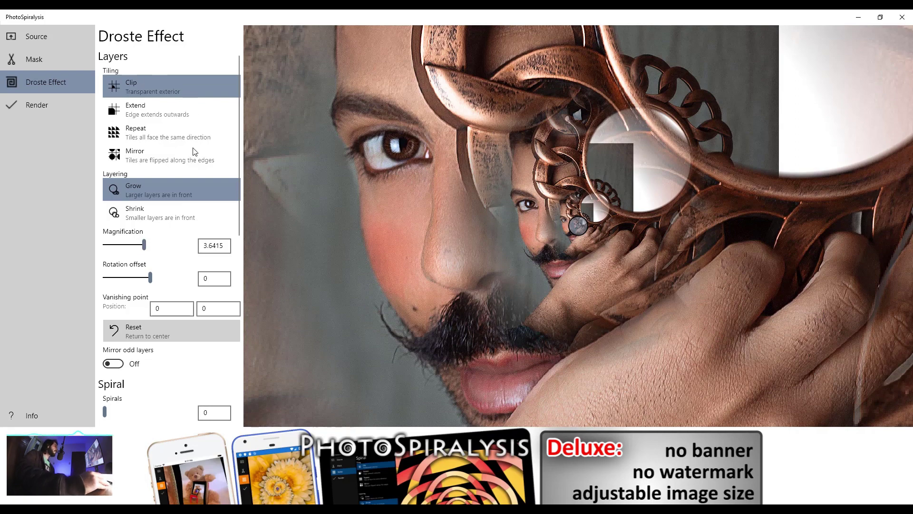
Step: Extend the image edges outward with repeated tiles, using Mirror tiling
{"action": "left_click", "coordinate": [148, 107]}
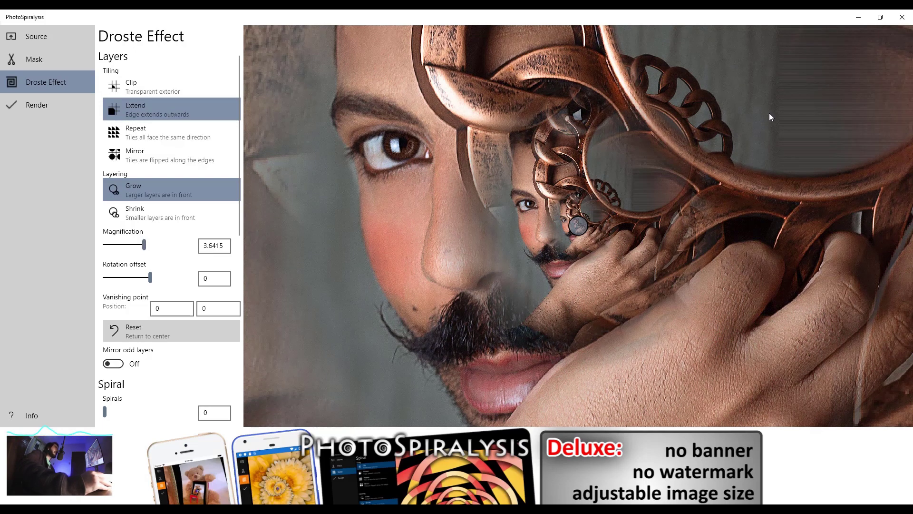
{"action": "left_click", "coordinate": [127, 138]}
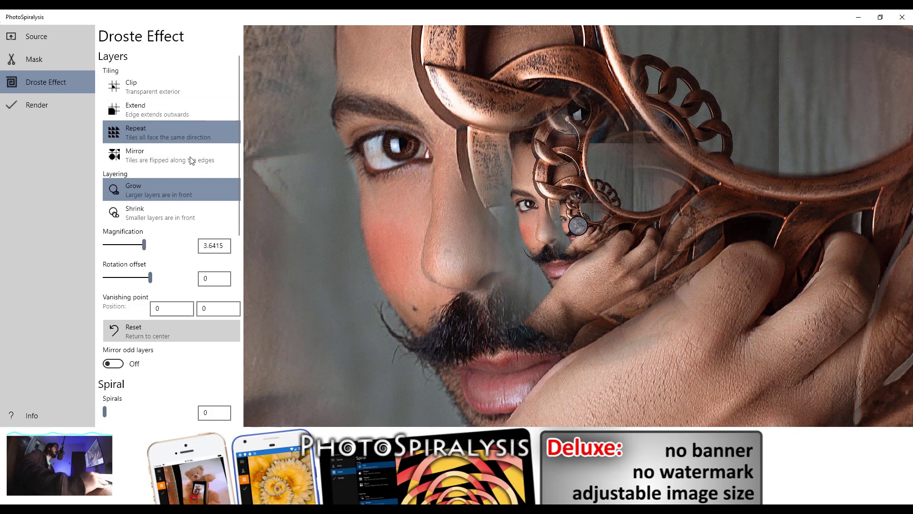
{"action": "left_click", "coordinate": [133, 162]}
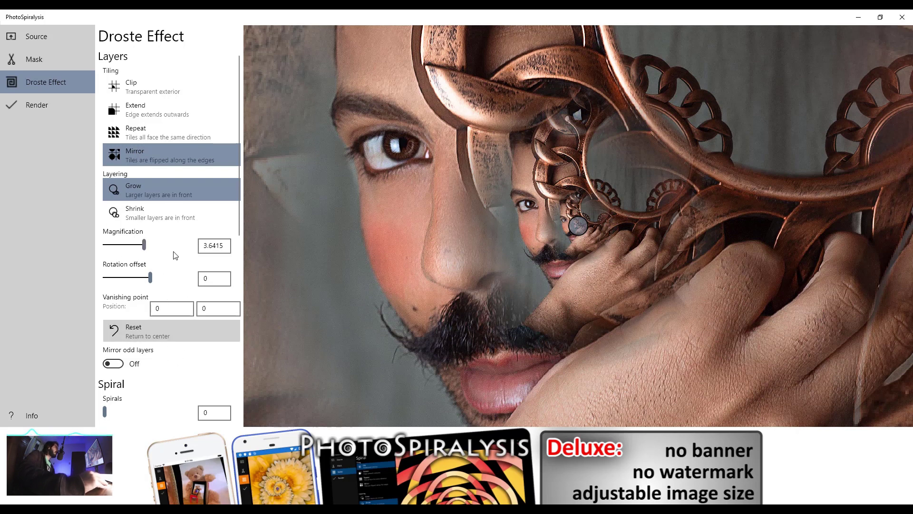
{"action": "scroll", "coordinate": [149, 262], "scroll_direction": "down", "scroll_amount": 5}
{"action": "scroll", "coordinate": [148, 262], "scroll_direction": "up", "scroll_amount": 5}
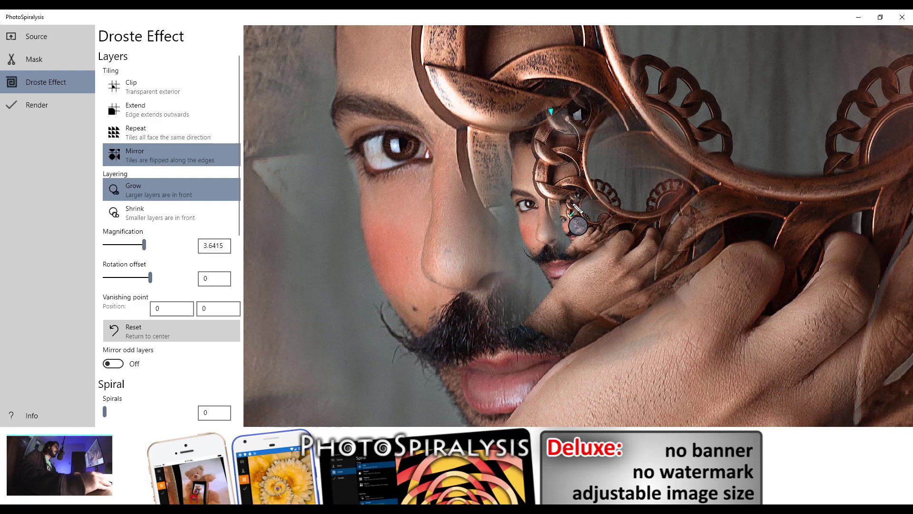
Step: Move the Droste vanishing point into the mirror's centre at about 0.16, 0.1588
{"action": "left_click_drag", "start_coordinate": [552, 112], "coordinate": [574, 208]}
{"action": "left_click_drag", "start_coordinate": [452, 282], "coordinate": [546, 236]}
{"action": "left_click_drag", "start_coordinate": [610, 309], "coordinate": [586, 245]}
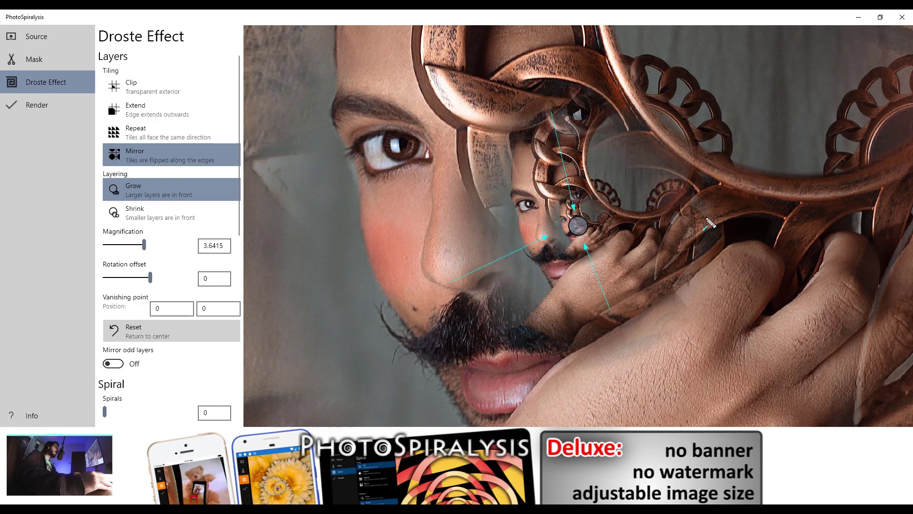
{"action": "left_click_drag", "start_coordinate": [704, 210], "coordinate": [601, 218]}
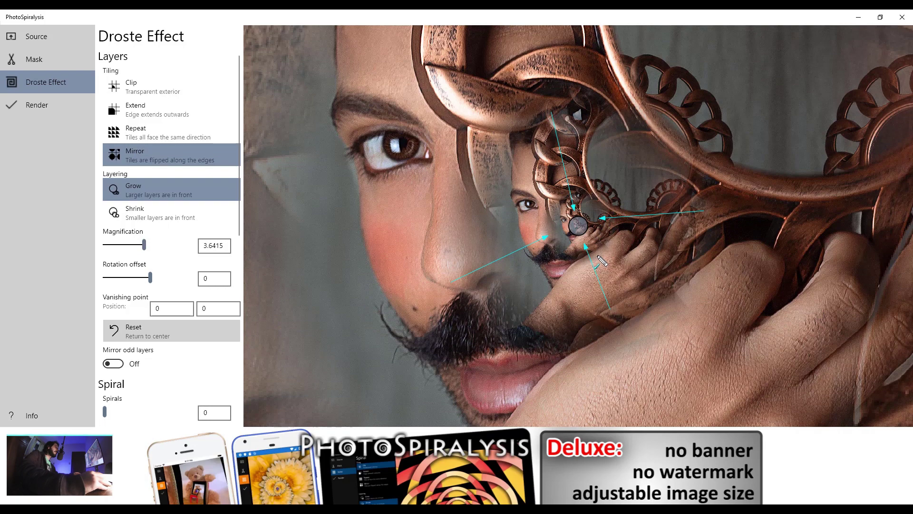
{"action": "key", "text": "Escape"}
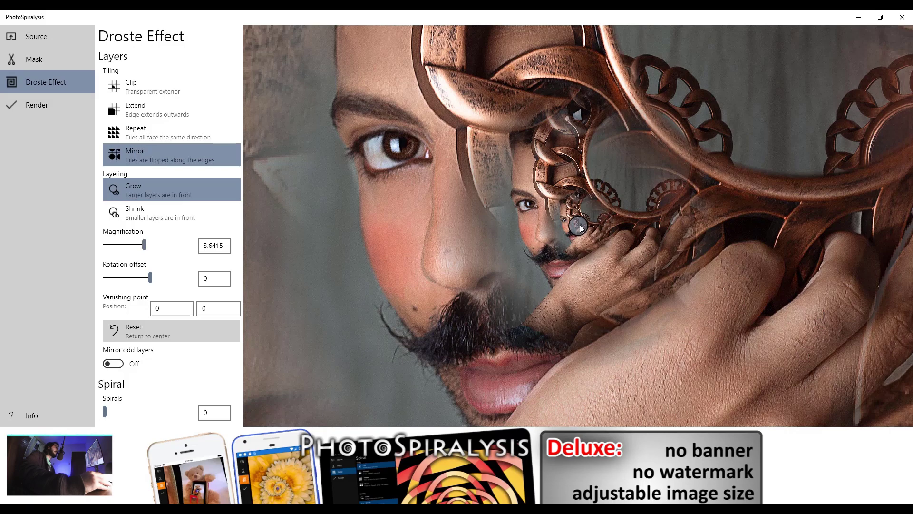
{"action": "mouse_move", "coordinate": [578, 224]}
{"action": "left_mouse_down"}
{"action": "mouse_move", "coordinate": [603, 187]}
{"action": "mouse_move", "coordinate": [621, 187]}
{"action": "mouse_move", "coordinate": [643, 162]}
{"action": "left_mouse_up"}
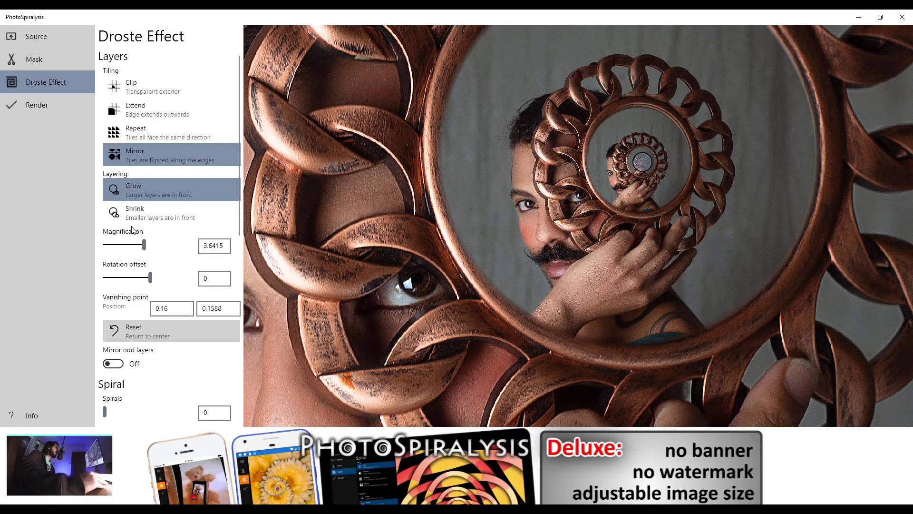
Step: Set Droste magnification to 3.5859 and rotation offset to 1.1789
{"action": "left_click_drag", "start_coordinate": [145, 248], "coordinate": [158, 247]}
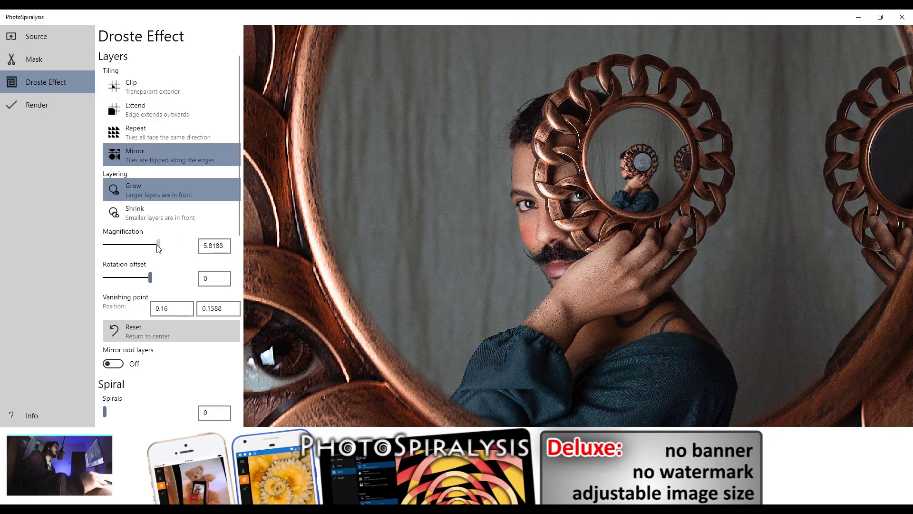
{"action": "mouse_move", "coordinate": [159, 247]}
{"action": "left_mouse_down"}
{"action": "mouse_move", "coordinate": [143, 252]}
{"action": "mouse_move", "coordinate": [196, 280]}
{"action": "left_mouse_up"}
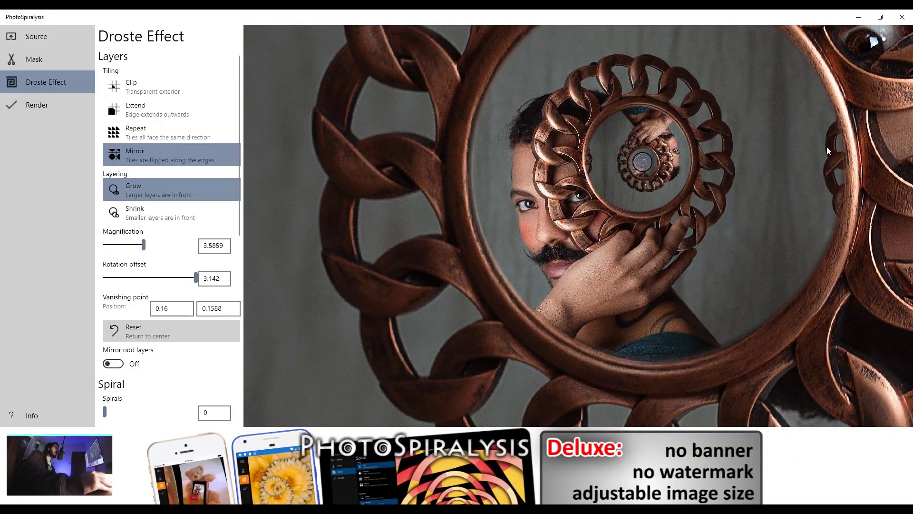
{"action": "left_click_drag", "start_coordinate": [196, 280], "coordinate": [171, 280]}
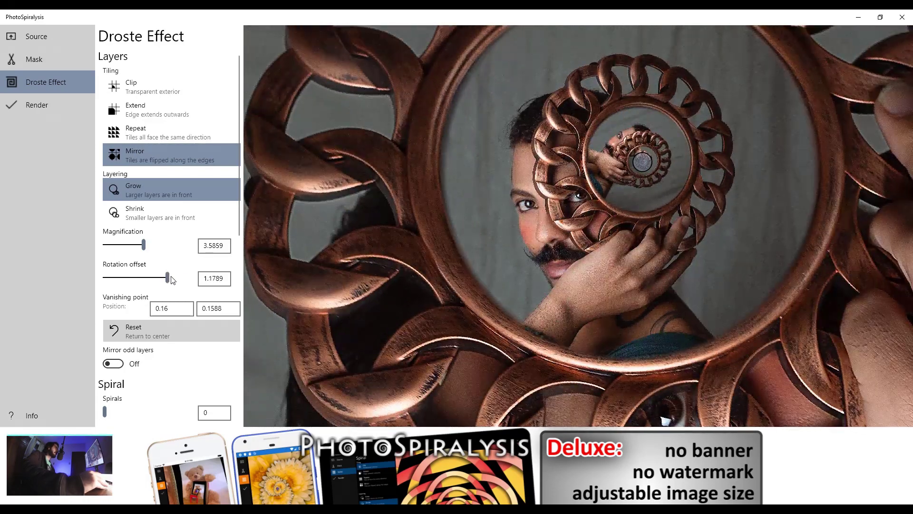
Step: Set Spirals to 2, compare Mirror odd layers on and off, and leave it off
{"action": "scroll", "coordinate": [174, 235], "scroll_direction": "down", "scroll_amount": 3}
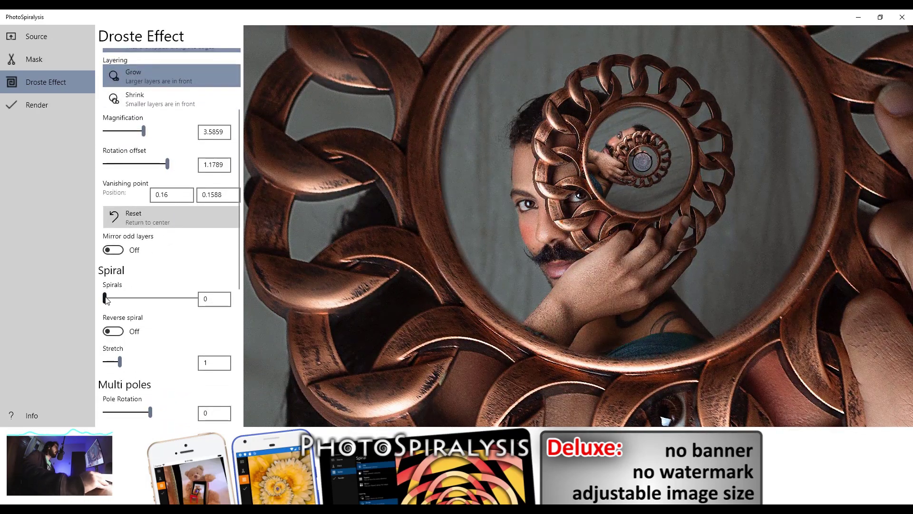
{"action": "left_click_drag", "start_coordinate": [106, 298], "coordinate": [138, 299]}
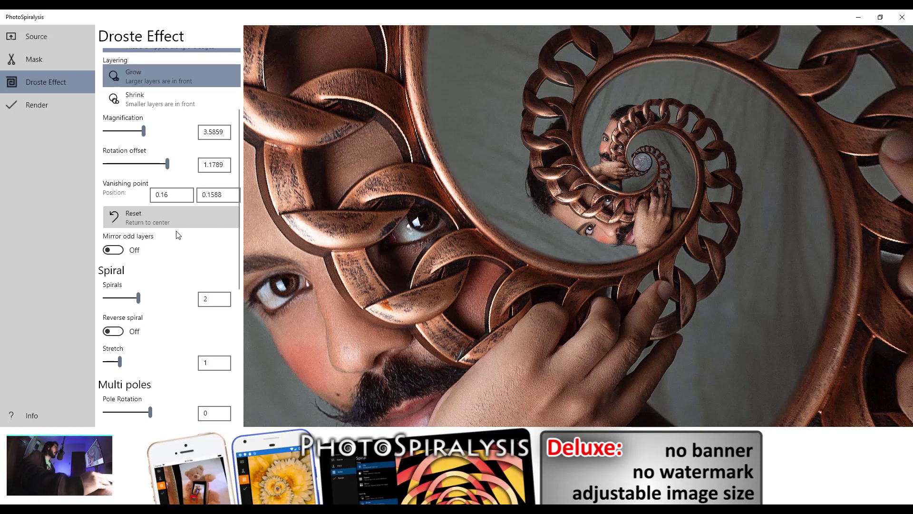
{"action": "left_click", "coordinate": [111, 251]}
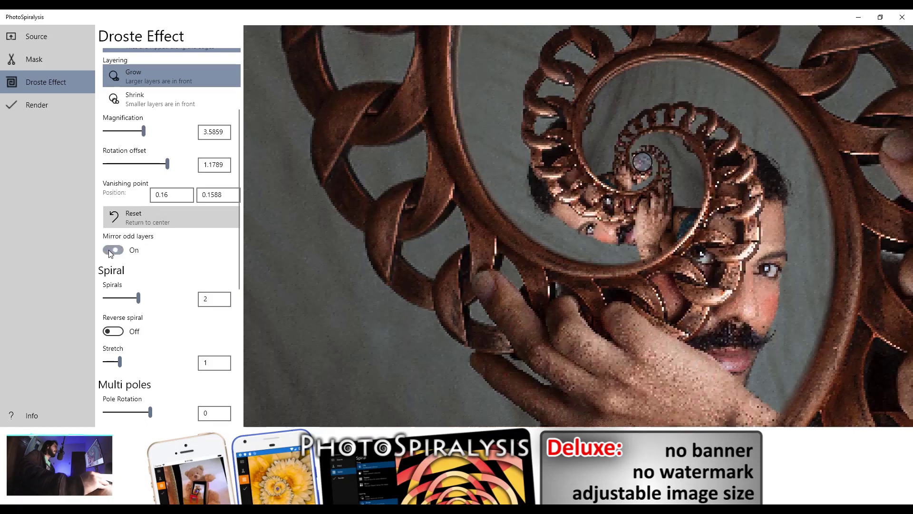
{"action": "left_click", "coordinate": [110, 251]}
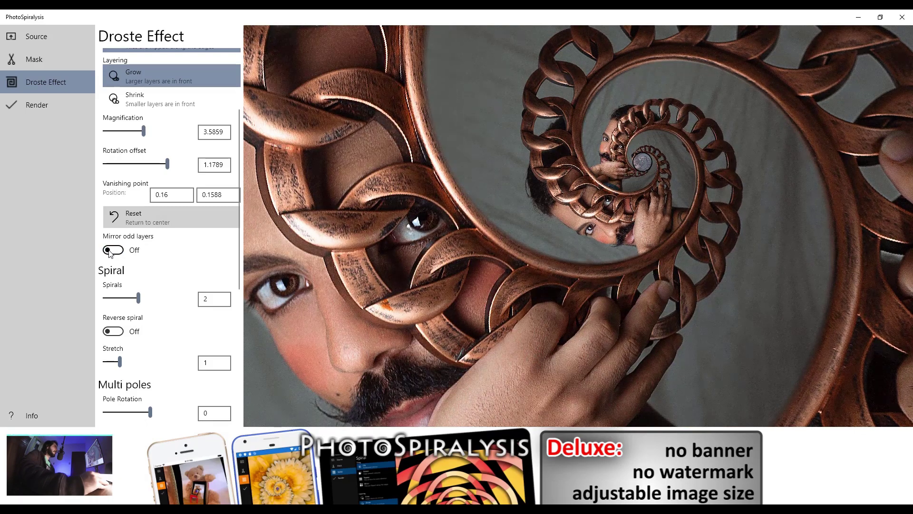
{"action": "left_click", "coordinate": [111, 251]}
{"action": "left_click", "coordinate": [110, 251]}
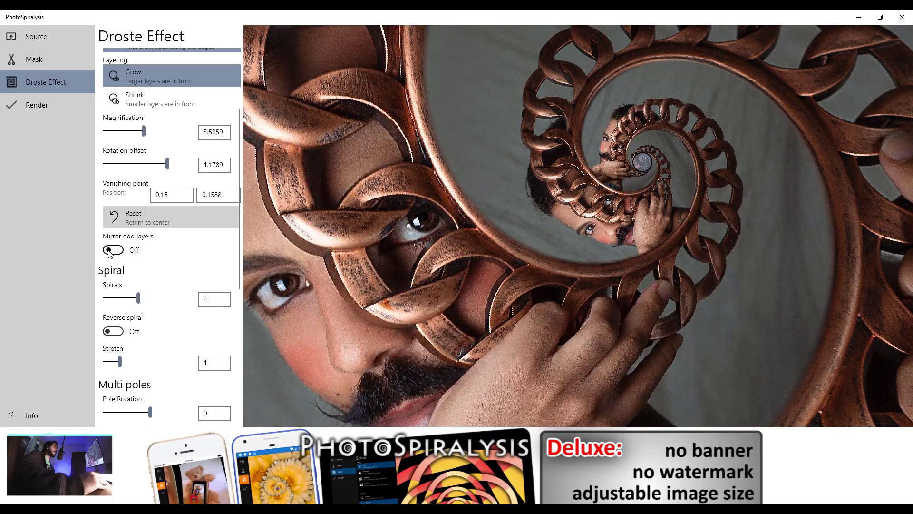
{"action": "left_click", "coordinate": [110, 251]}
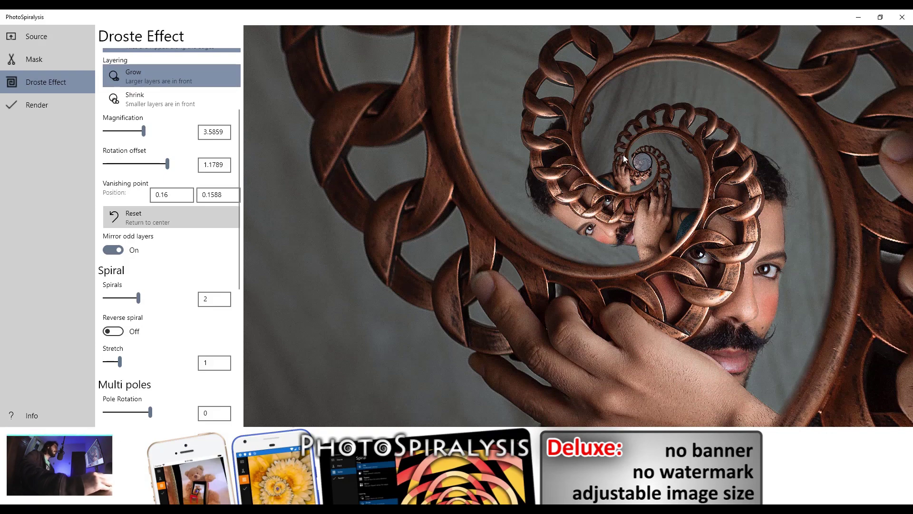
{"action": "left_click", "coordinate": [113, 250]}
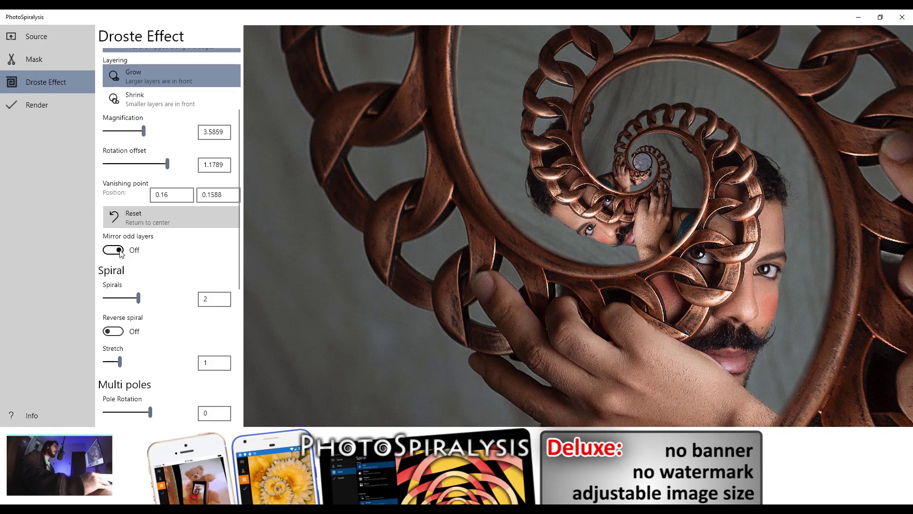
Step: Set Stretch to 2.5305, Pole Rotation to 16.8661 and Pole Longitude to 15.6299
{"action": "scroll", "coordinate": [164, 218], "scroll_direction": "down", "scroll_amount": 4}
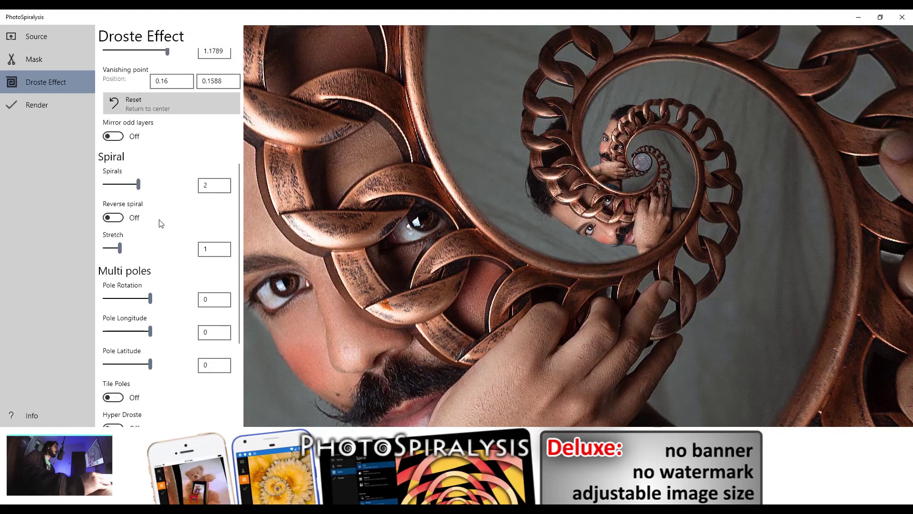
{"action": "scroll", "coordinate": [162, 220], "scroll_direction": "down", "scroll_amount": 2}
{"action": "left_click_drag", "start_coordinate": [121, 192], "coordinate": [141, 192]}
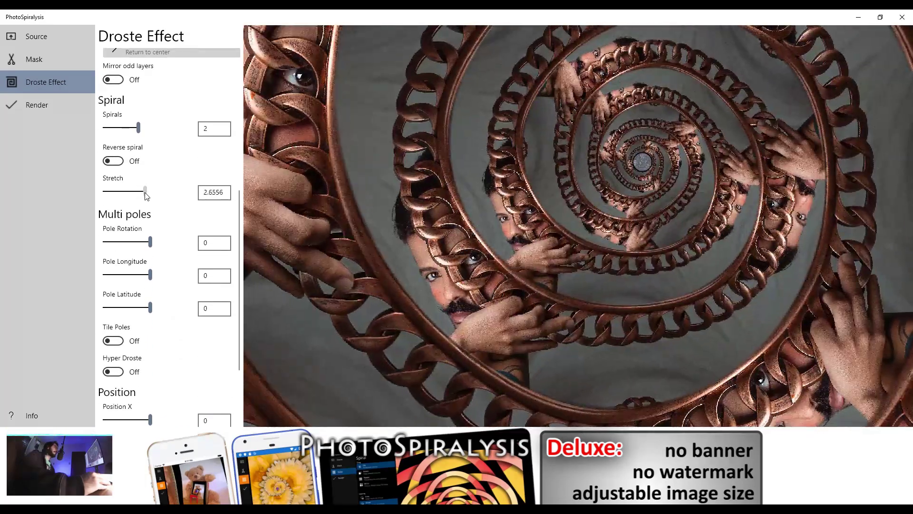
{"action": "left_click_drag", "start_coordinate": [141, 191], "coordinate": [145, 196]}
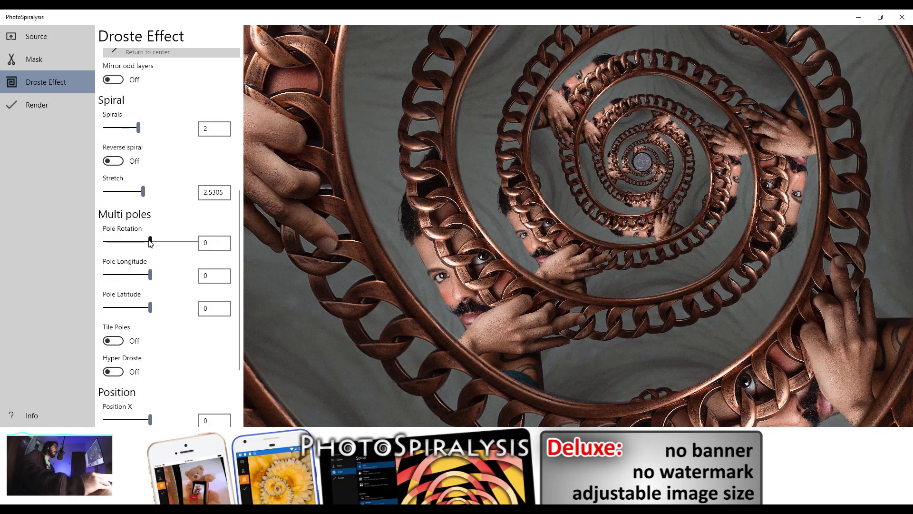
{"action": "left_click_drag", "start_coordinate": [150, 241], "coordinate": [155, 242]}
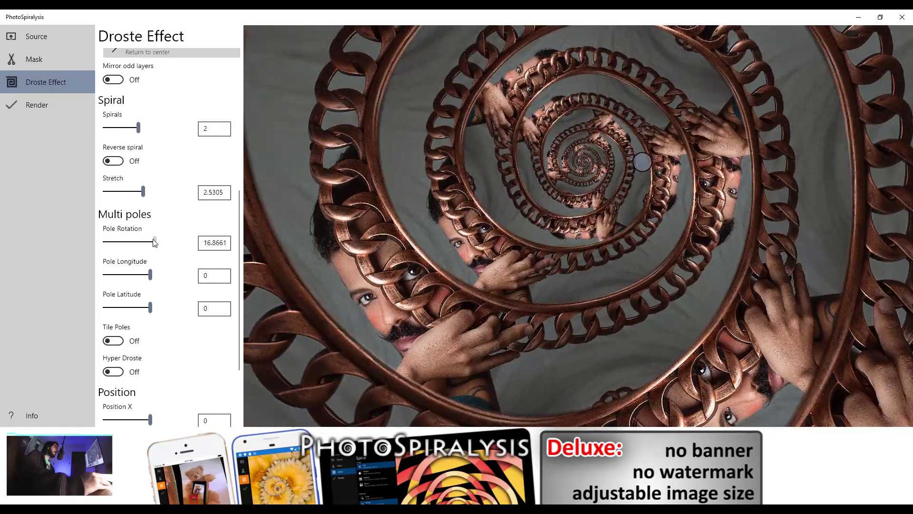
{"action": "left_click_drag", "start_coordinate": [150, 274], "coordinate": [159, 280]}
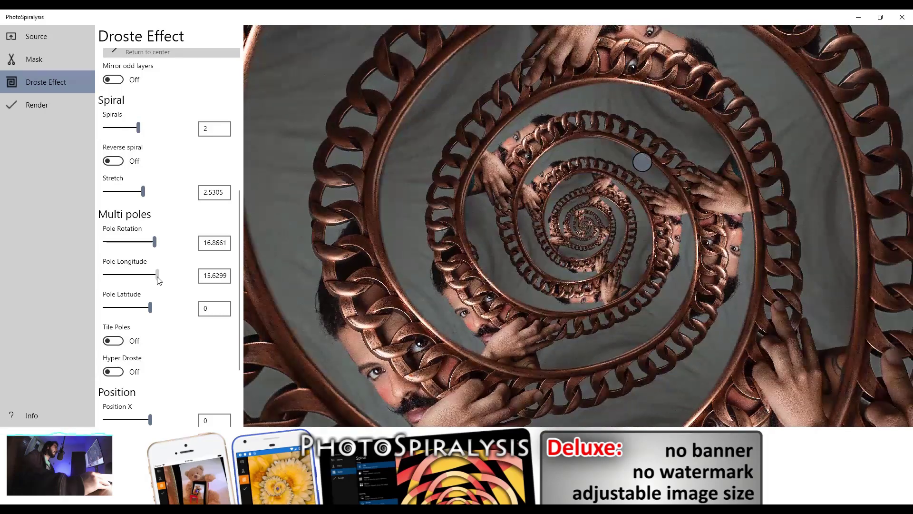
{"action": "scroll", "coordinate": [137, 271], "scroll_direction": "down", "scroll_amount": 3}
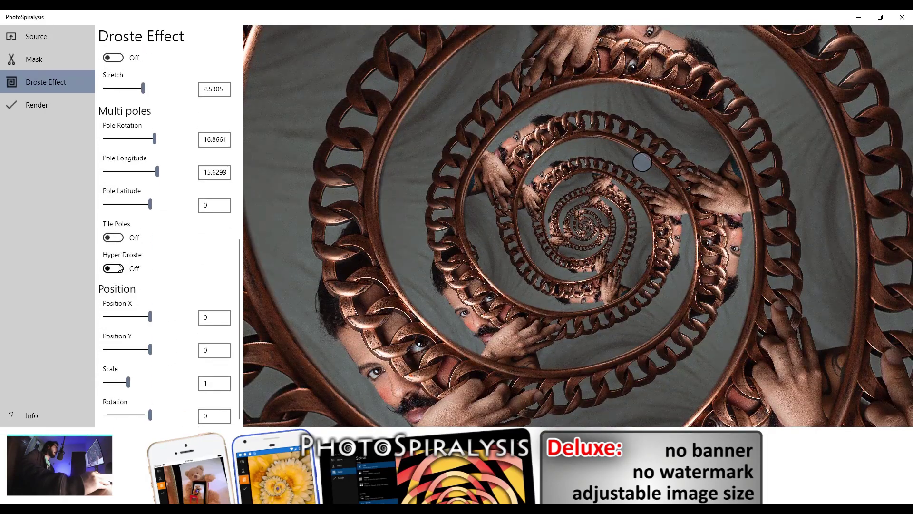
Step: Try Tile Poles and turn it back off, then switch Hyper Droste on
{"action": "left_click", "coordinate": [113, 241]}
{"action": "left_click", "coordinate": [113, 241]}
{"action": "left_click", "coordinate": [114, 269]}
{"action": "left_click", "coordinate": [115, 269]}
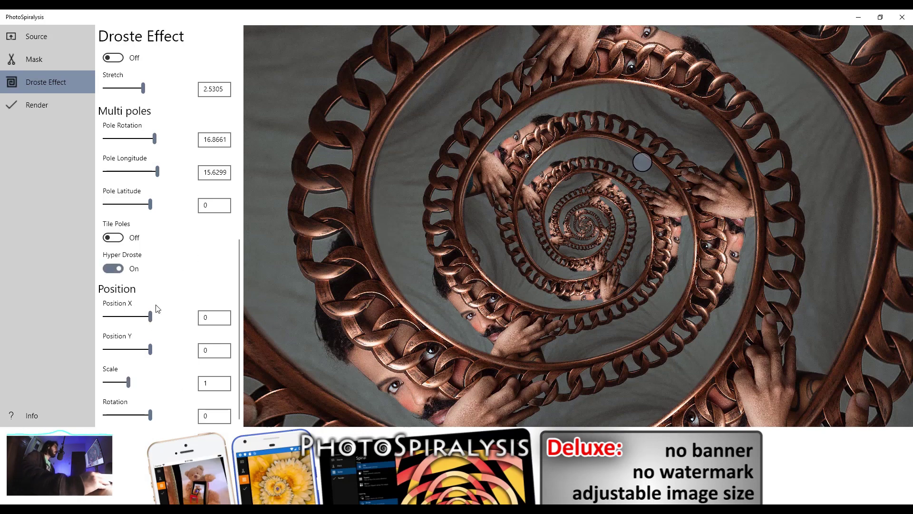
Step: Set the spiral's Scale to 1.3794 and Rotation to 0.2629
{"action": "left_click_drag", "start_coordinate": [128, 382], "coordinate": [186, 394]}
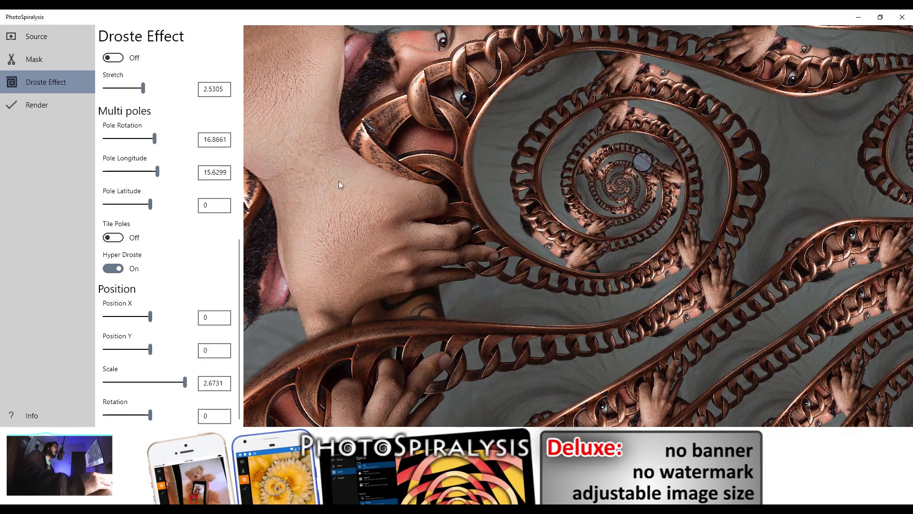
{"action": "left_click_drag", "start_coordinate": [185, 382], "coordinate": [142, 381]}
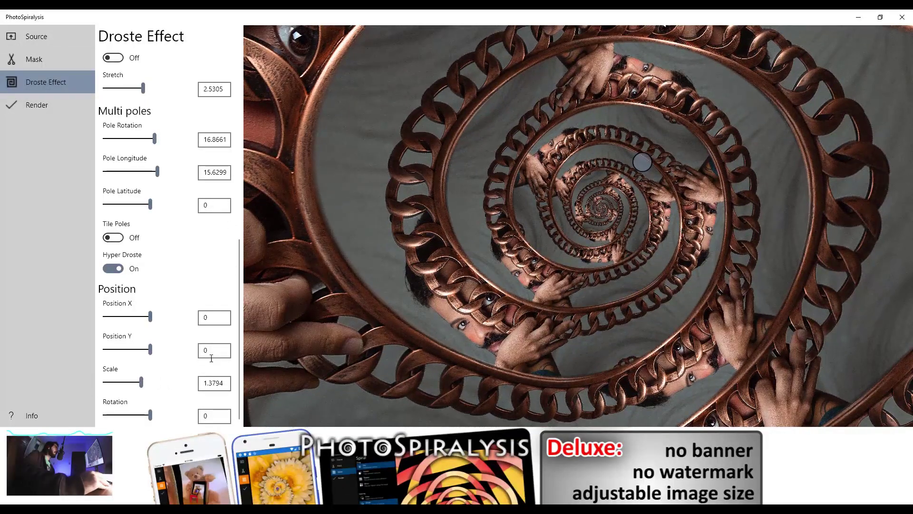
{"action": "left_click_drag", "start_coordinate": [151, 416], "coordinate": [154, 414]}
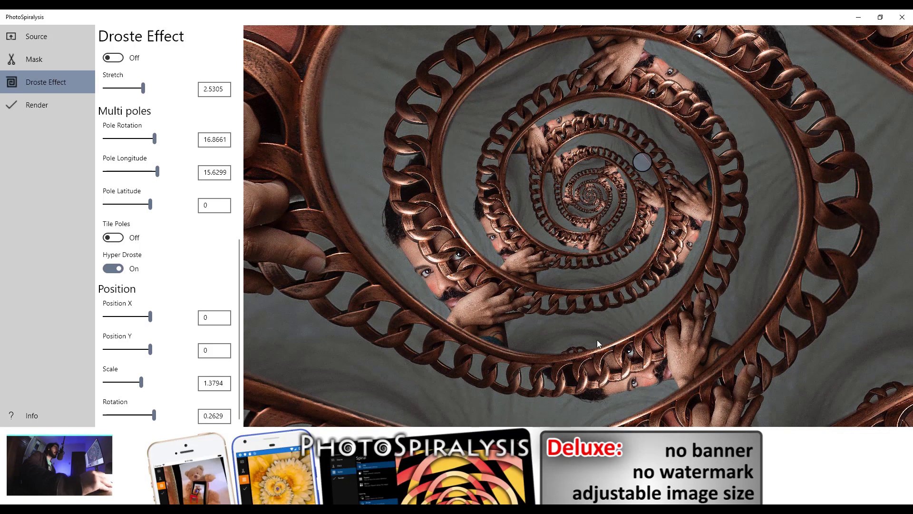
Step: Lower the spiral's magnification to 3.1639
{"action": "scroll", "coordinate": [136, 230], "scroll_direction": "up", "scroll_amount": 1}
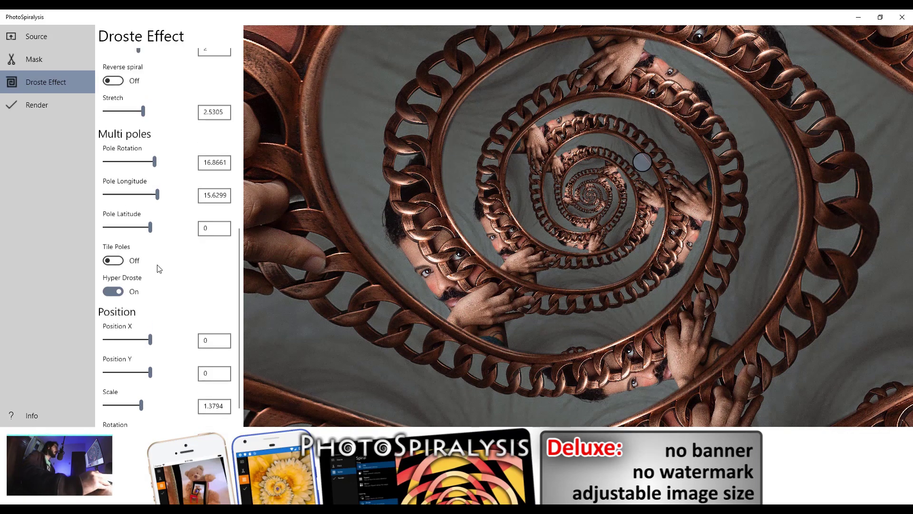
{"action": "scroll", "coordinate": [136, 230], "scroll_direction": "up", "scroll_amount": 3}
{"action": "scroll", "coordinate": [136, 230], "scroll_direction": "up", "scroll_amount": 2}
{"action": "scroll", "coordinate": [137, 231], "scroll_direction": "up", "scroll_amount": 2}
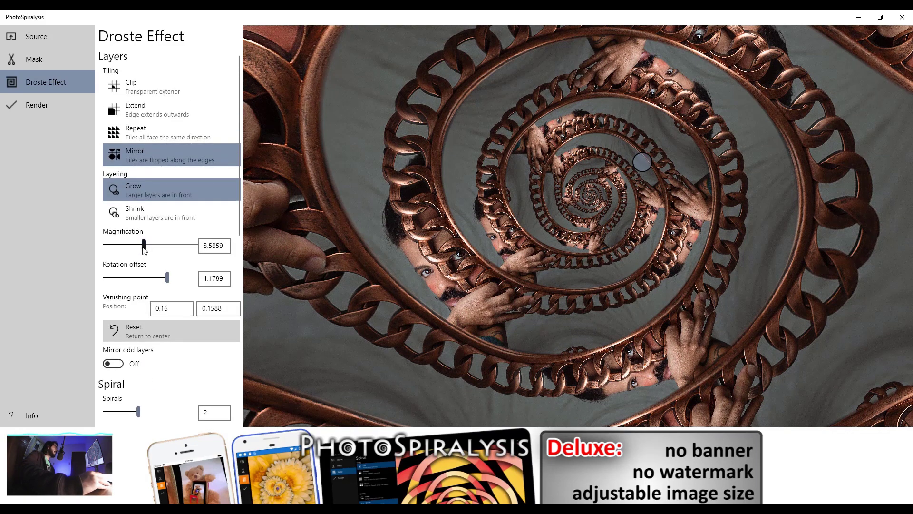
{"action": "left_click_drag", "start_coordinate": [144, 250], "coordinate": [140, 250]}
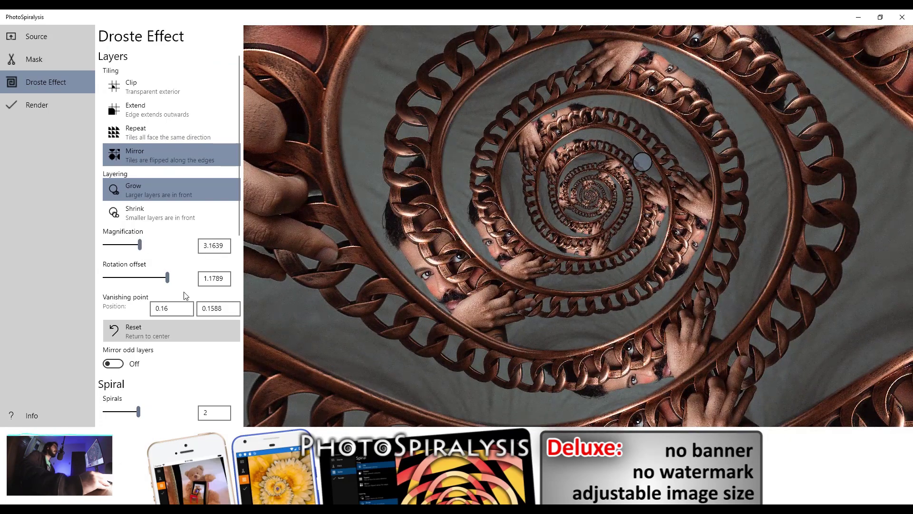
Step: Set the rotation offset to -0.3265 and show the Portrait 1200×1600 render settings
{"action": "scroll", "coordinate": [157, 262], "scroll_direction": "down", "scroll_amount": 2}
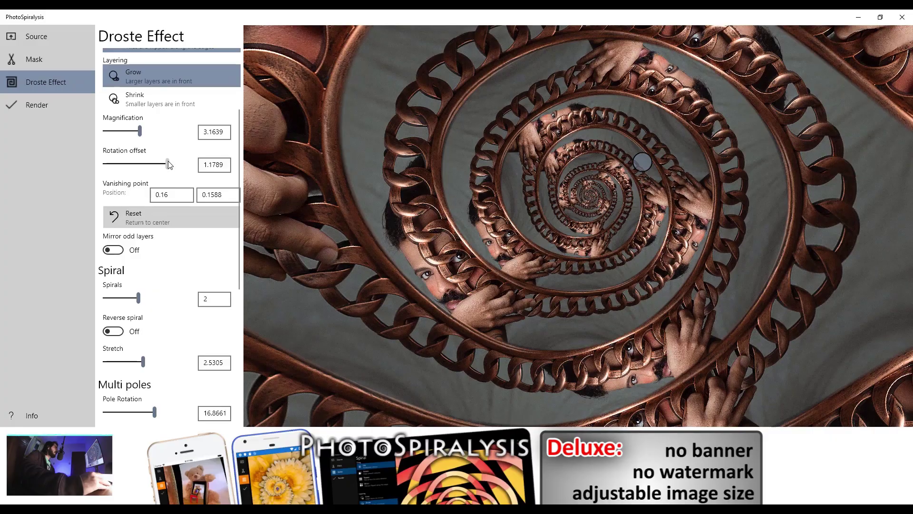
{"action": "mouse_move", "coordinate": [168, 162]}
{"action": "left_mouse_down"}
{"action": "mouse_move", "coordinate": [195, 165]}
{"action": "mouse_move", "coordinate": [142, 165]}
{"action": "mouse_move", "coordinate": [145, 172]}
{"action": "left_mouse_up"}
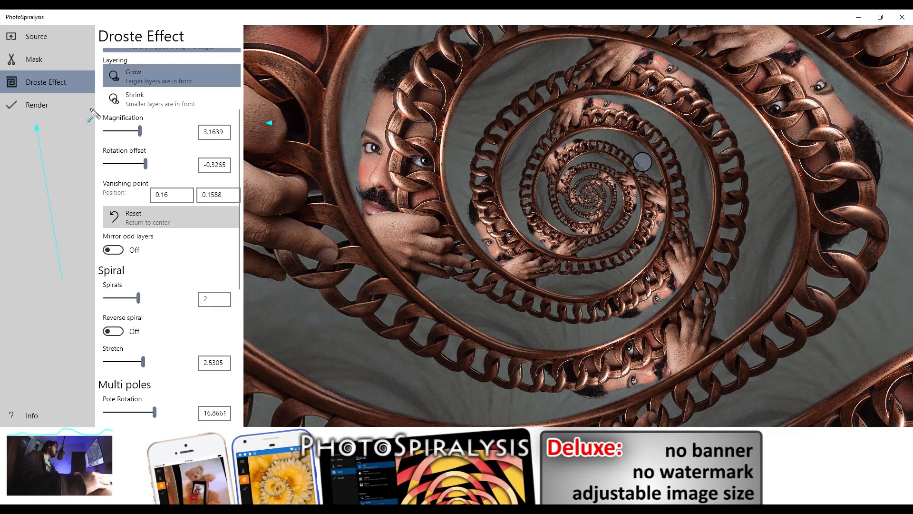
{"action": "left_click", "coordinate": [50, 112]}
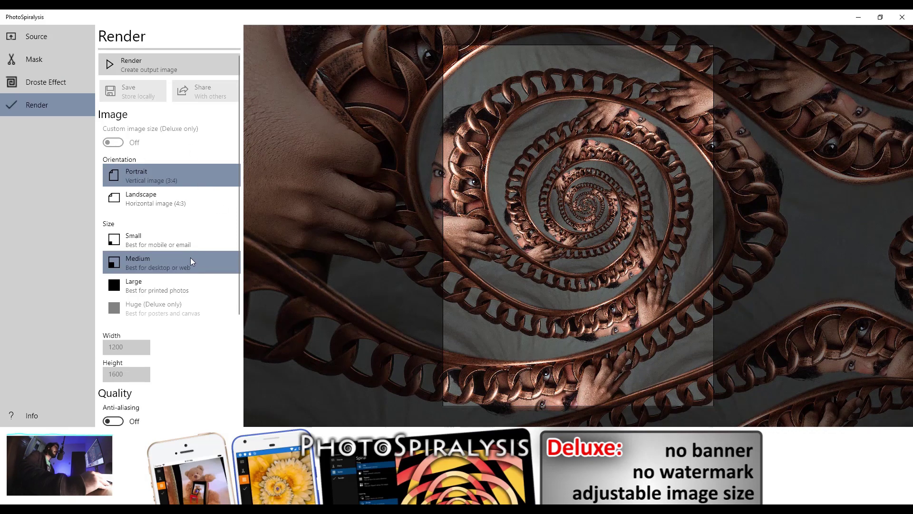
Step: Choose the Large render size, making the portrait output 1536×2048
{"action": "left_click", "coordinate": [133, 294]}
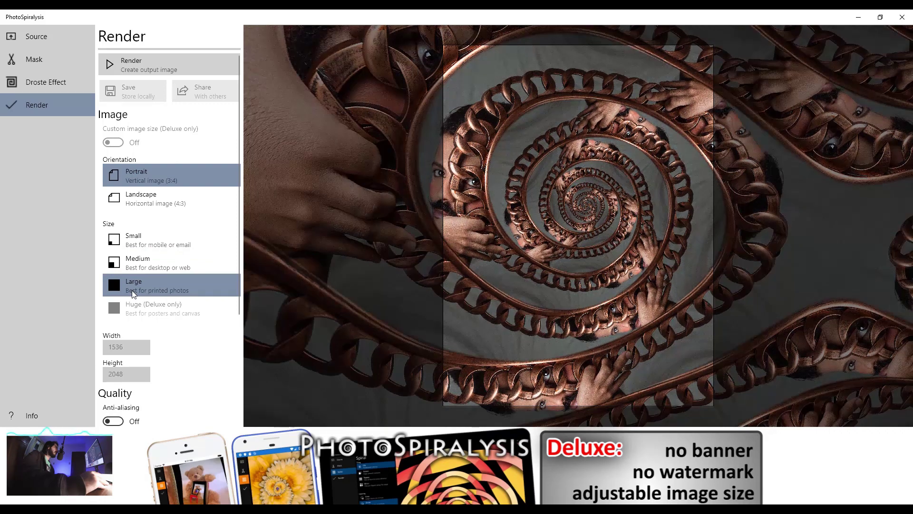
{"action": "scroll", "coordinate": [139, 242], "scroll_direction": "down", "scroll_amount": 5}
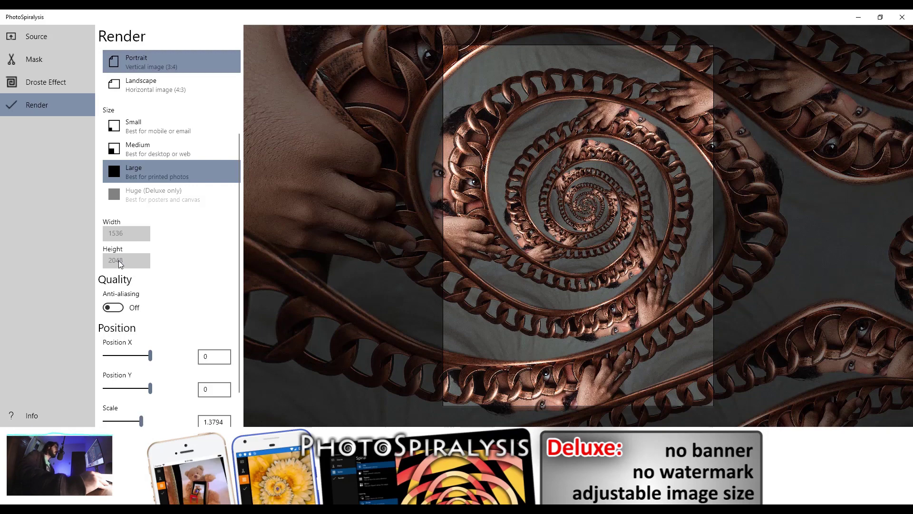
{"action": "scroll", "coordinate": [146, 266], "scroll_direction": "up", "scroll_amount": 5}
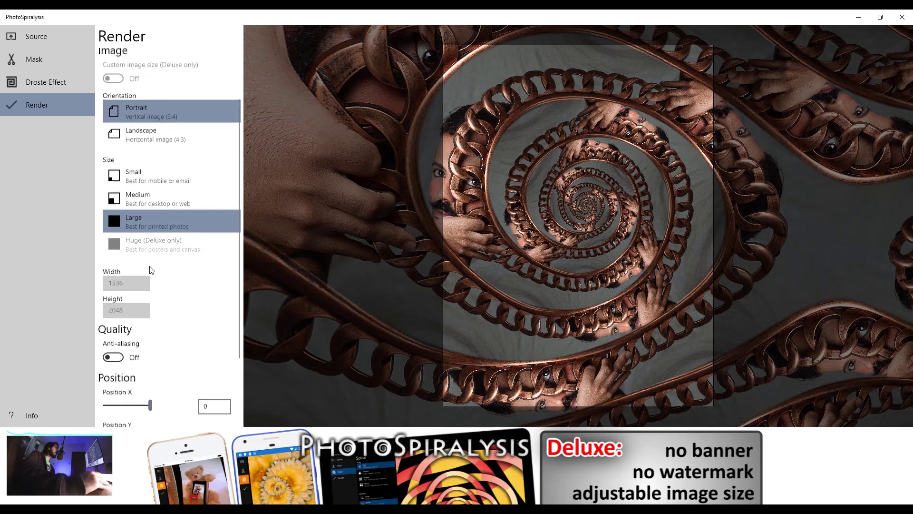
Step: Switch orientation to Landscape for 2048×1536 output and turn anti-aliasing on
{"action": "left_click", "coordinate": [163, 205]}
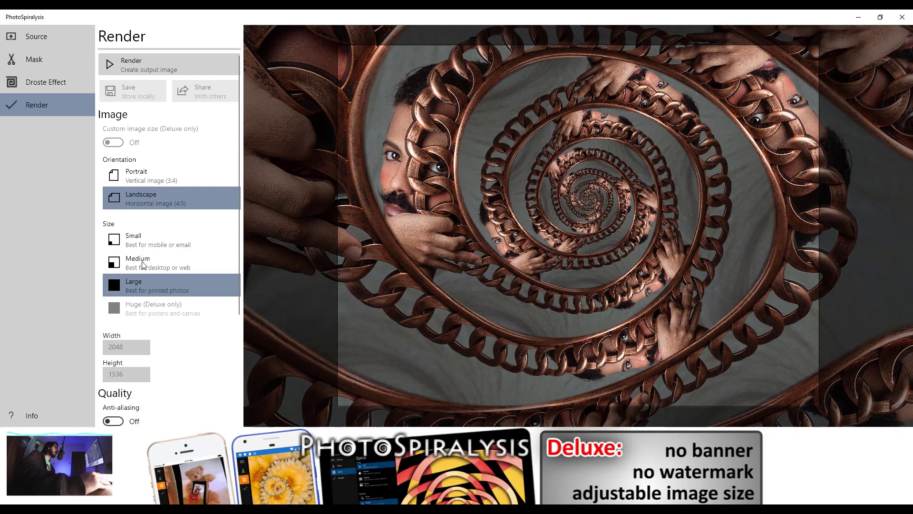
{"action": "scroll", "coordinate": [152, 266], "scroll_direction": "down", "scroll_amount": 5}
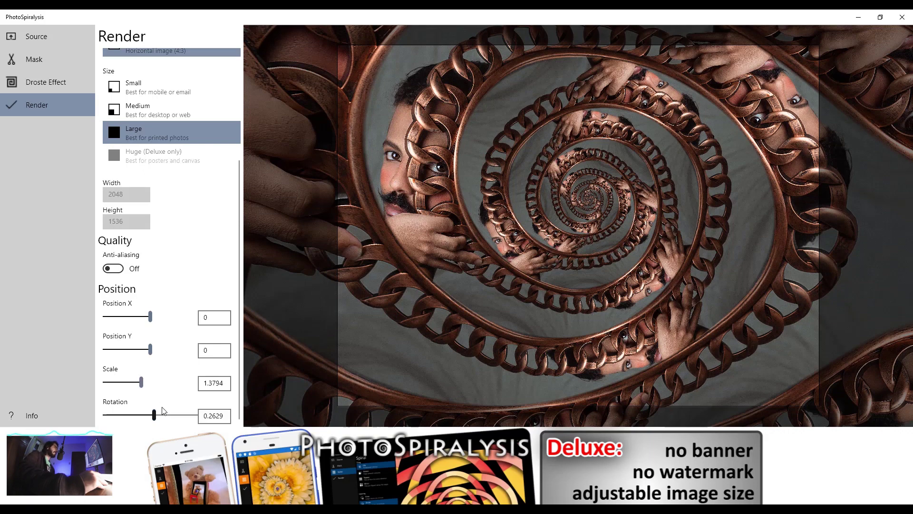
{"action": "left_click", "coordinate": [113, 270]}
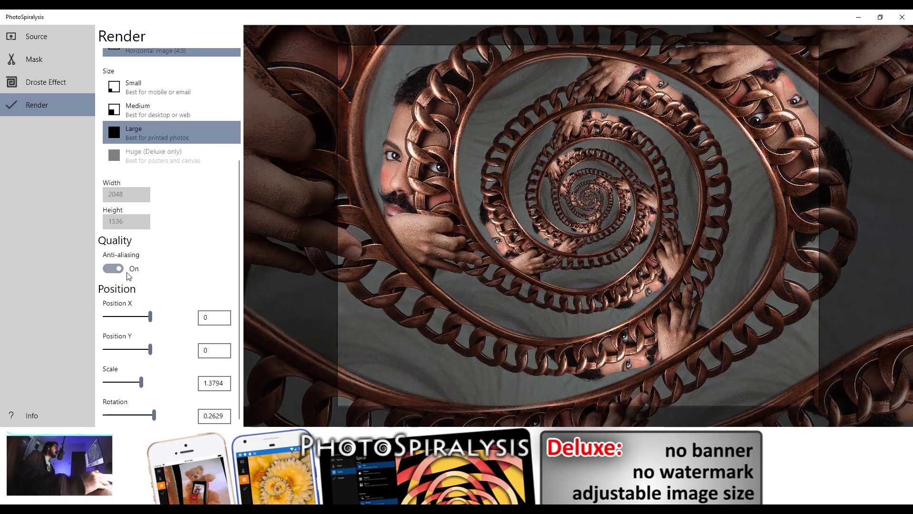
{"action": "scroll", "coordinate": [190, 276], "scroll_direction": "up", "scroll_amount": 3}
{"action": "scroll", "coordinate": [190, 280], "scroll_direction": "down", "scroll_amount": 3}
{"action": "scroll", "coordinate": [155, 269], "scroll_direction": "up", "scroll_amount": 3}
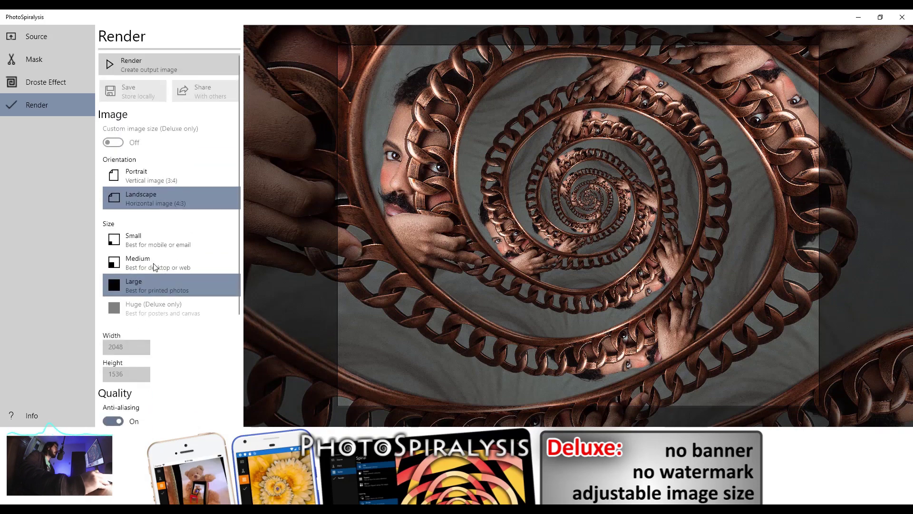
Step: Render the spiral and save it as PhotoSpiralysis.png in the Droste Effect folder
{"action": "left_click", "coordinate": [175, 70]}
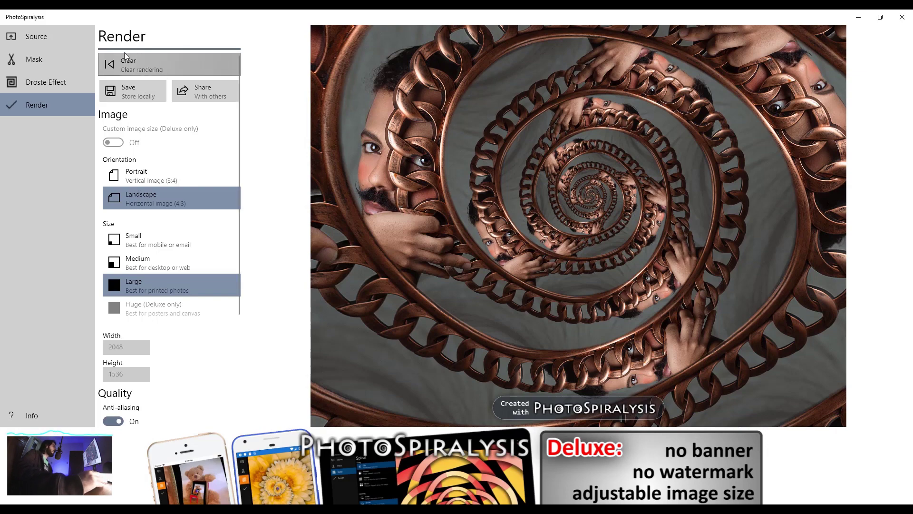
{"action": "left_click", "coordinate": [140, 94]}
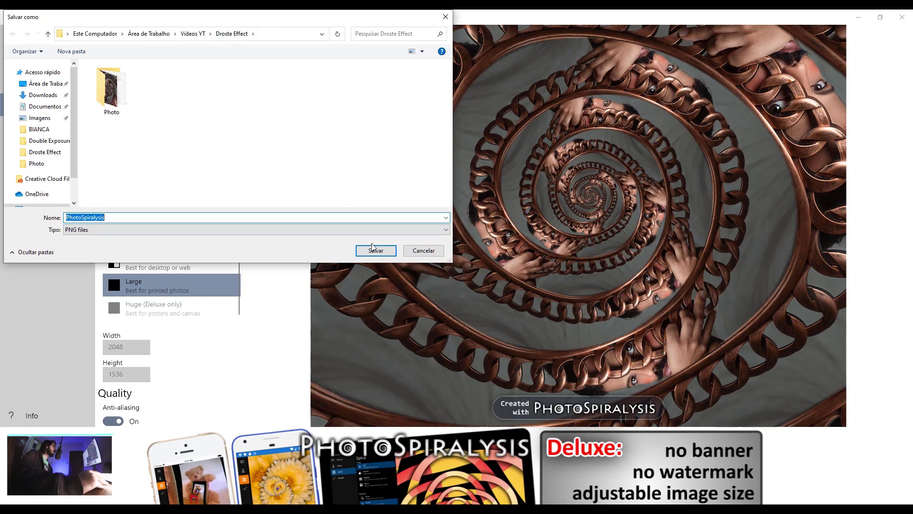
{"action": "left_click", "coordinate": [374, 250]}
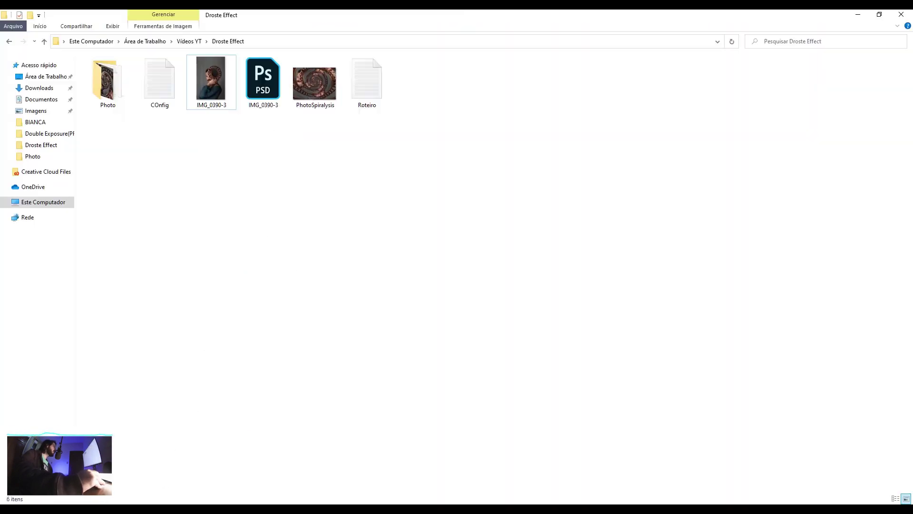
Step: Create a new 1080×1920 px Photoshop document at 300 ppi
{"action": "left_click", "coordinate": [157, 469]}
{"action": "left_click", "coordinate": [21, 15]}
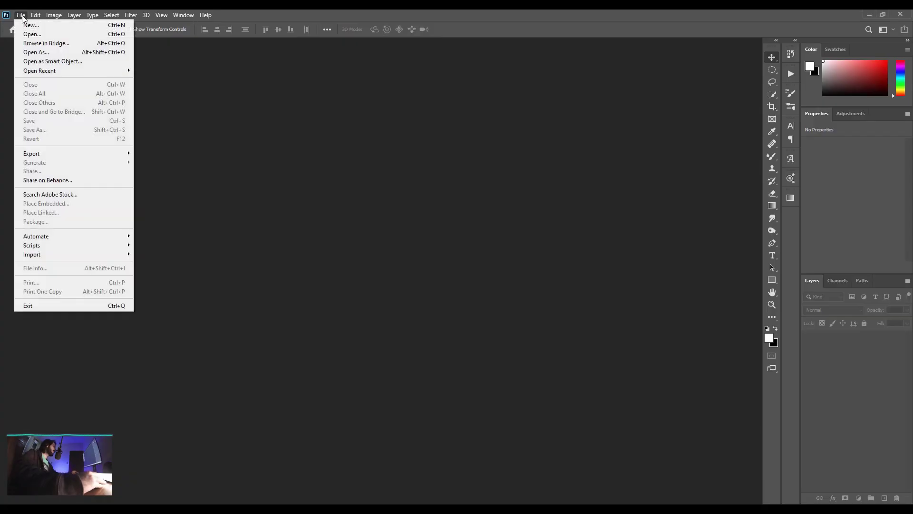
{"action": "left_click", "coordinate": [28, 24]}
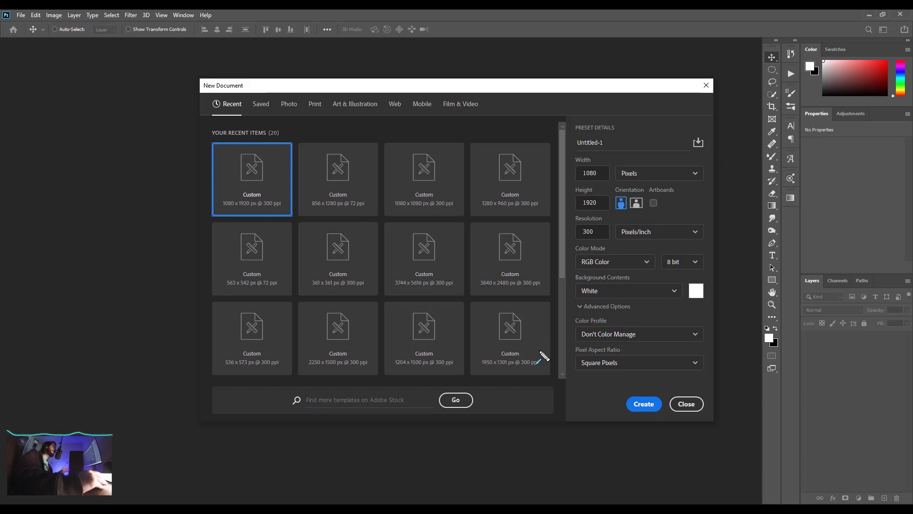
{"action": "left_click_drag", "start_coordinate": [837, 54], "coordinate": [842, 40]}
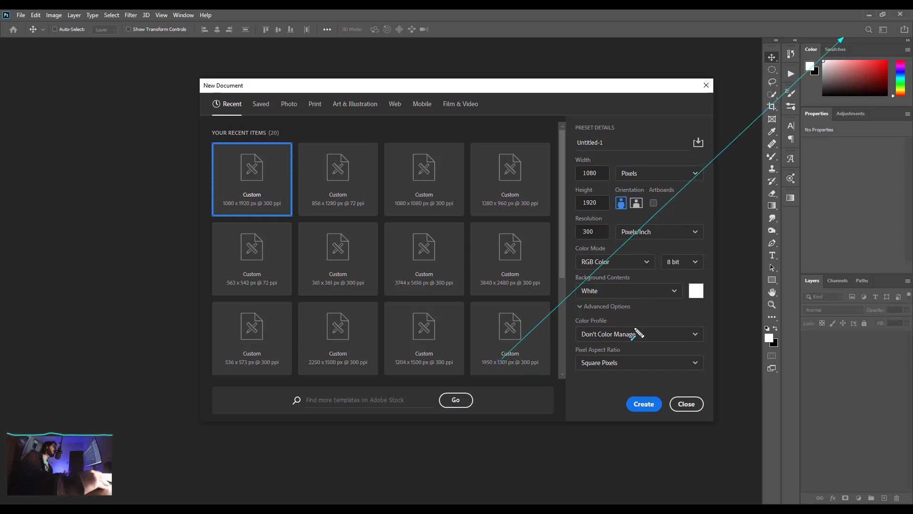
{"action": "key", "text": "Escape"}
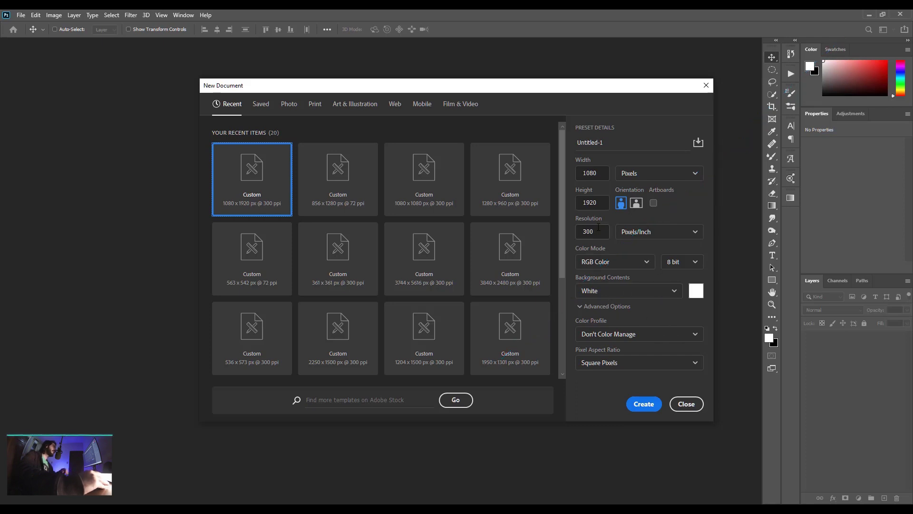
{"action": "left_click", "coordinate": [600, 174]}
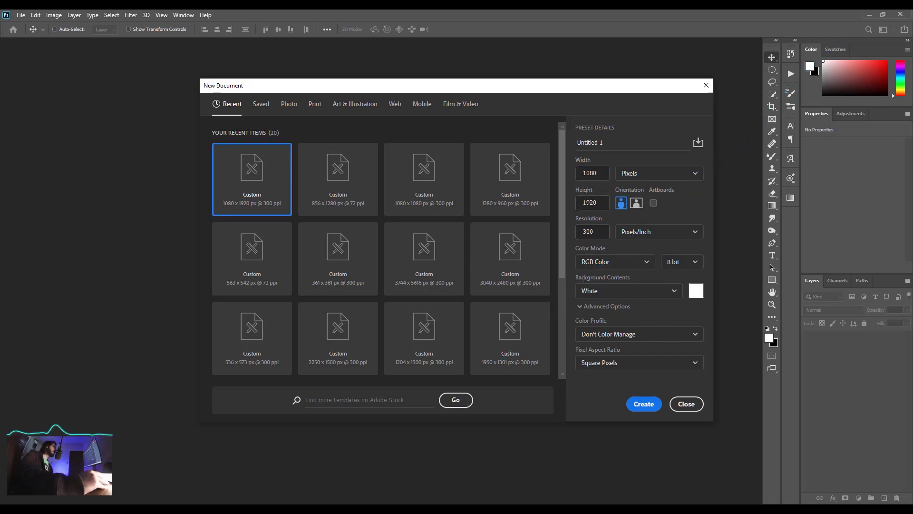
{"action": "key", "text": "Tab"}
{"action": "key", "text": "Tab"}
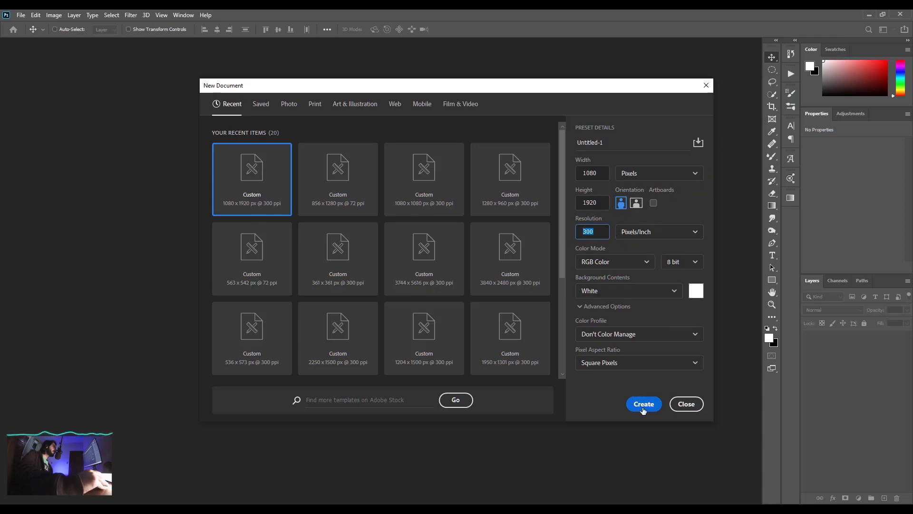
{"action": "left_click", "coordinate": [644, 404]}
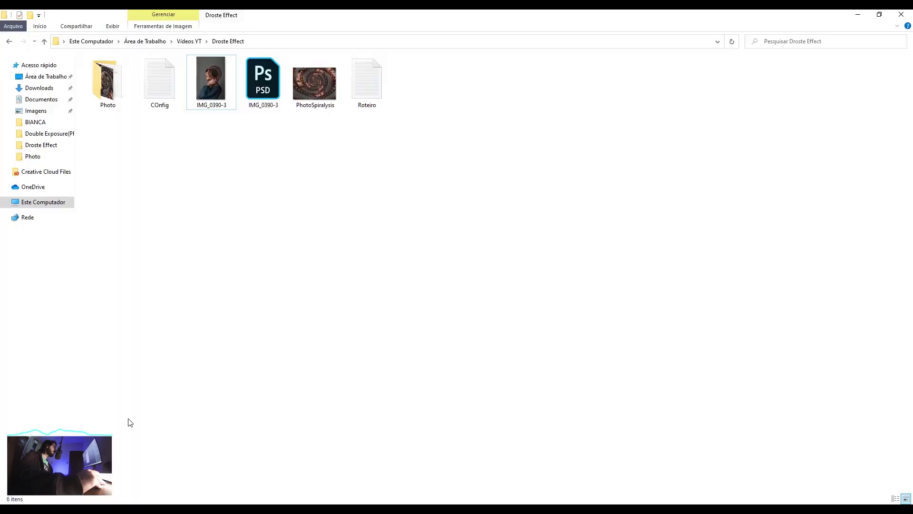
Step: Drag the PhotoSpiralysis PNG from the Droste Effect folder onto the Photoshop canvas
{"action": "left_click_drag", "start_coordinate": [316, 106], "coordinate": [272, 282]}
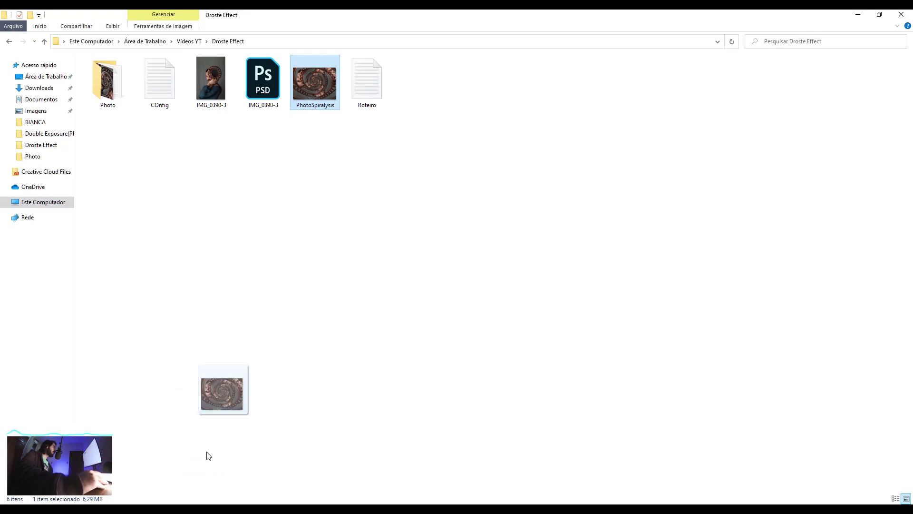
{"action": "mouse_move", "coordinate": [272, 282]}
{"action": "left_mouse_down"}
{"action": "mouse_move", "coordinate": [176, 485]}
{"action": "mouse_move", "coordinate": [399, 298]}
{"action": "left_mouse_up"}
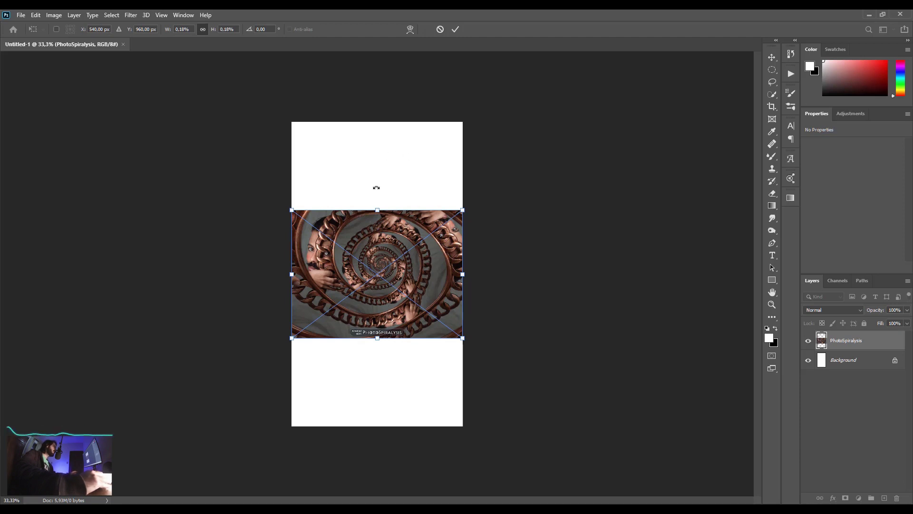
Step: Rotate the spiral layer -90°, scale it to 1446×1928 px, position it, and commit
{"action": "mouse_move", "coordinate": [377, 188]}
{"action": "left_mouse_down"}
{"action": "mouse_move", "coordinate": [320, 203]}
{"action": "mouse_move", "coordinate": [349, 185]}
{"action": "mouse_move", "coordinate": [299, 211]}
{"action": "mouse_move", "coordinate": [285, 238]}
{"action": "mouse_move", "coordinate": [289, 268]}
{"action": "left_mouse_up"}
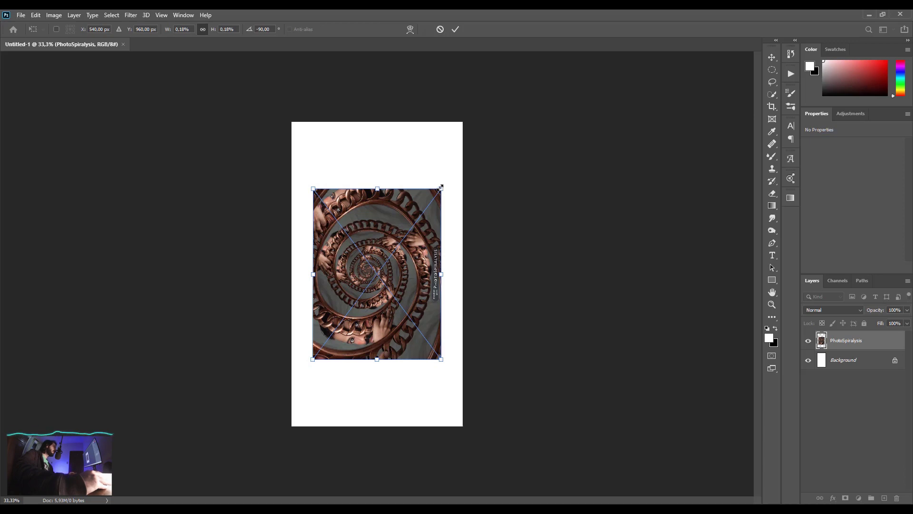
{"action": "mouse_move", "coordinate": [441, 187]}
{"action": "left_mouse_down"}
{"action": "mouse_move", "coordinate": [427, 186]}
{"action": "mouse_move", "coordinate": [557, 168]}
{"action": "left_mouse_up"}
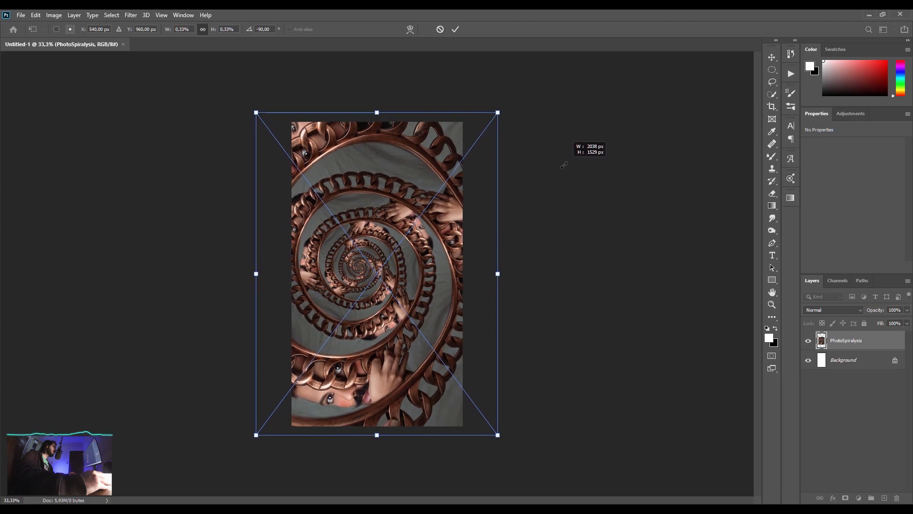
{"action": "left_click_drag", "start_coordinate": [558, 169], "coordinate": [555, 170]}
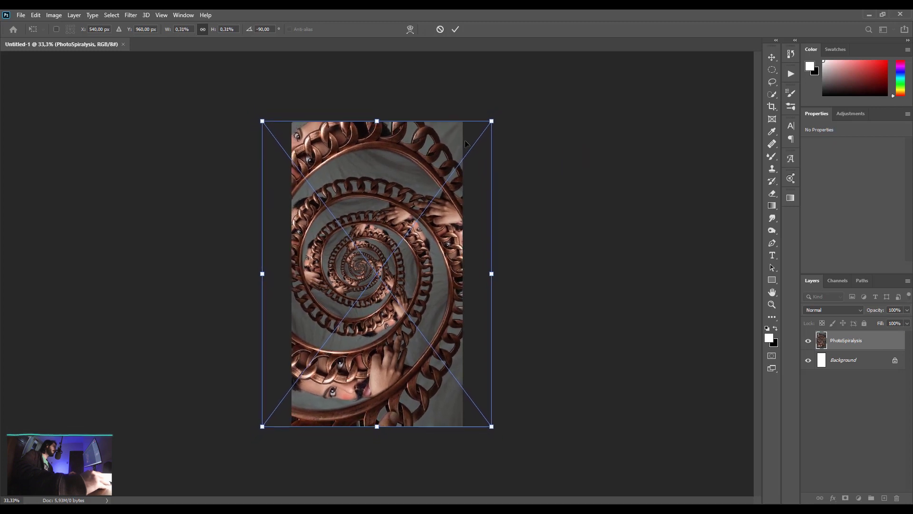
{"action": "left_click_drag", "start_coordinate": [375, 287], "coordinate": [393, 288]}
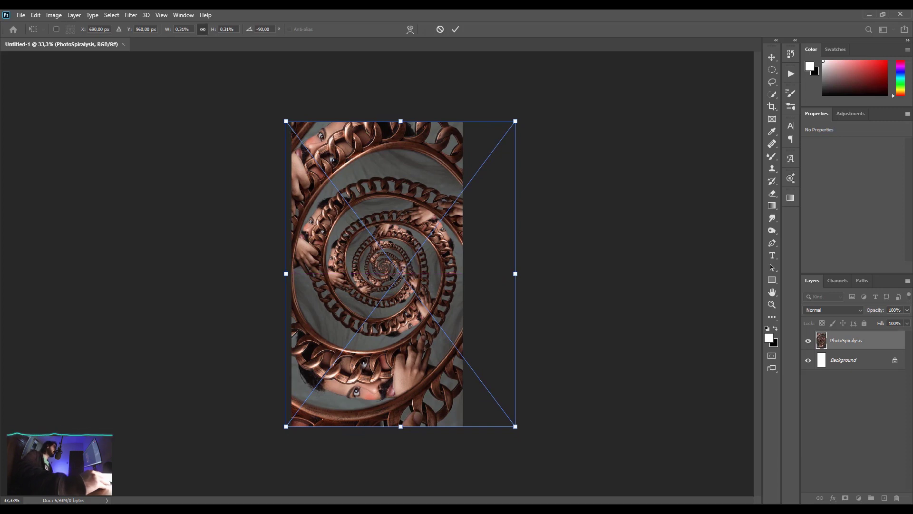
{"action": "left_click_drag", "start_coordinate": [407, 259], "coordinate": [404, 260]}
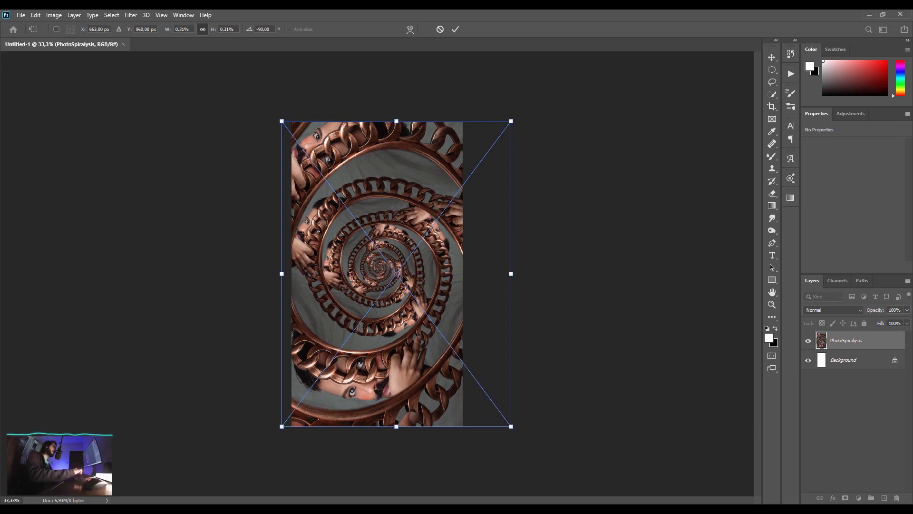
{"action": "key", "text": "Return"}
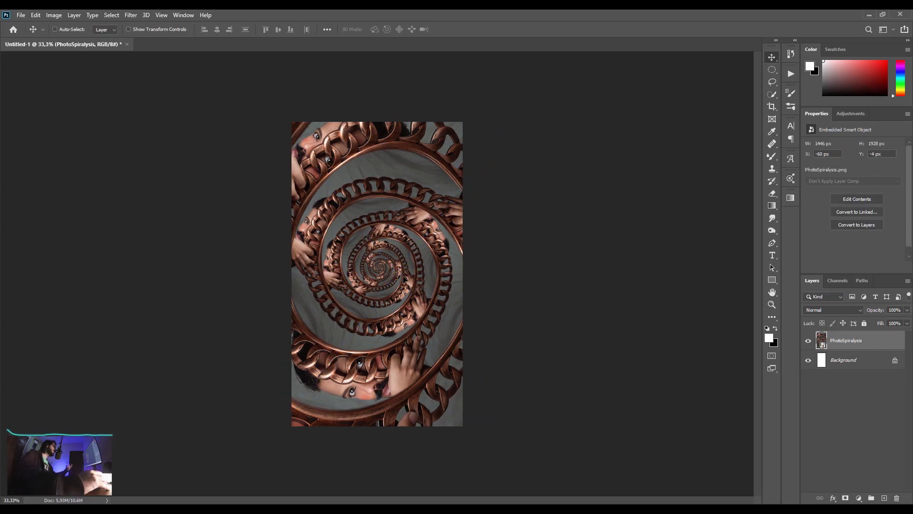